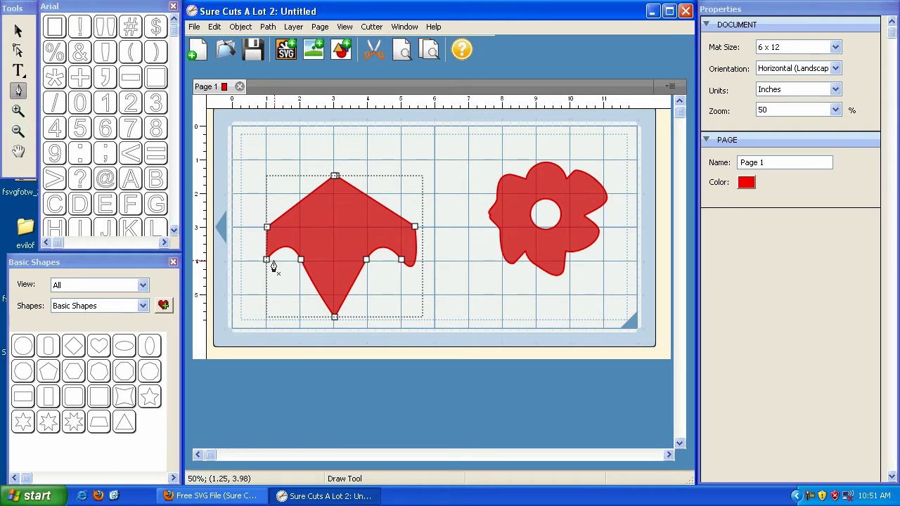
Switch to the Selection tool and select the red pointed shape
{"action": "left_click", "coordinate": [18, 31]}
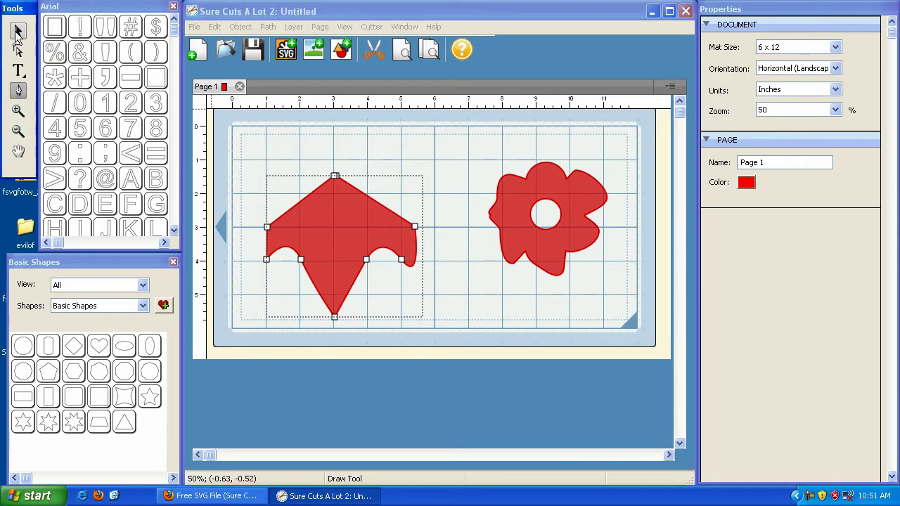
{"action": "left_click", "coordinate": [335, 249]}
Delete the red pointed shape and the red flower from the mat
{"action": "key", "text": "Delete"}
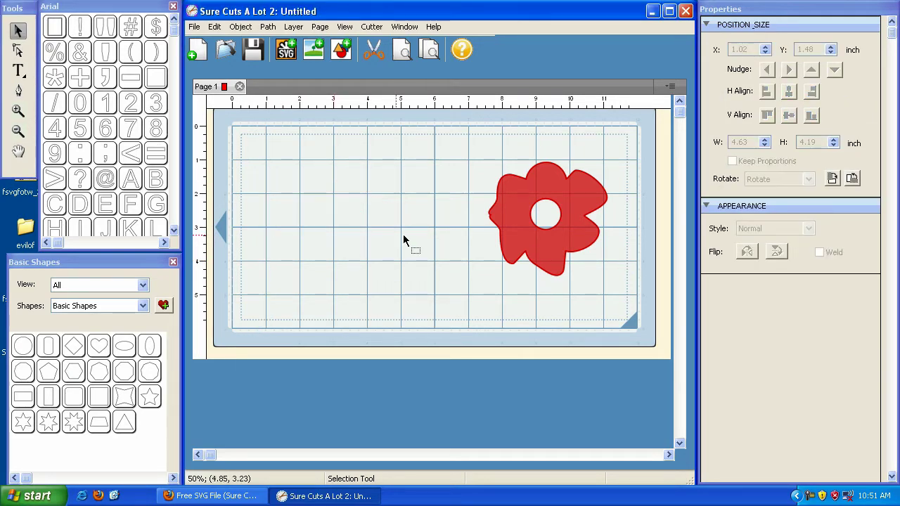
{"action": "left_click", "coordinate": [507, 216]}
{"action": "key", "text": "Delete"}
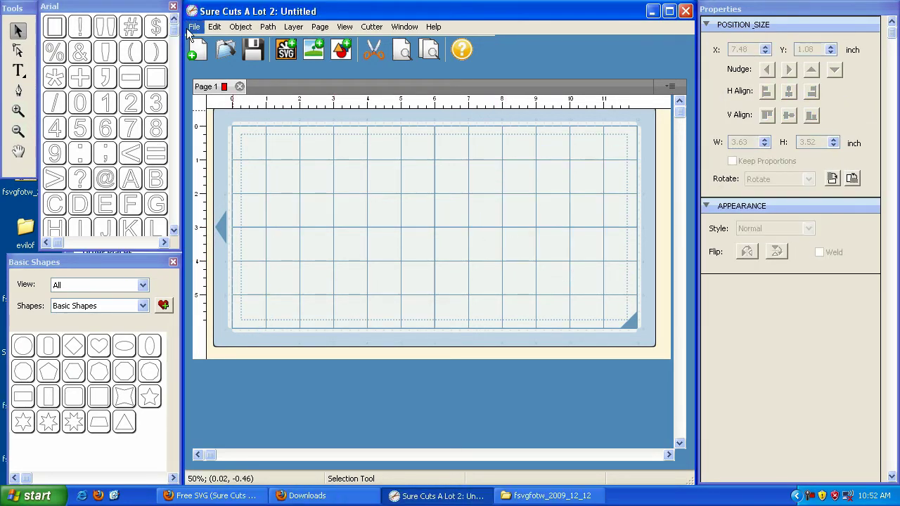
Import strip_bottom.svg from the Desktop's fsvgfotw_2009_12_12 folder onto the mat
{"action": "left_click", "coordinate": [193, 27]}
{"action": "left_click", "coordinate": [218, 114]}
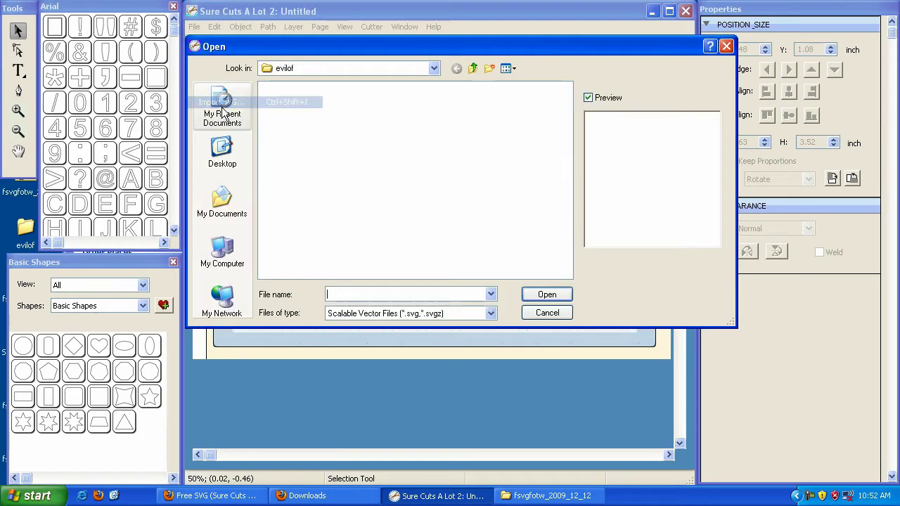
{"action": "left_click", "coordinate": [222, 152]}
{"action": "double_click", "coordinate": [303, 137]}
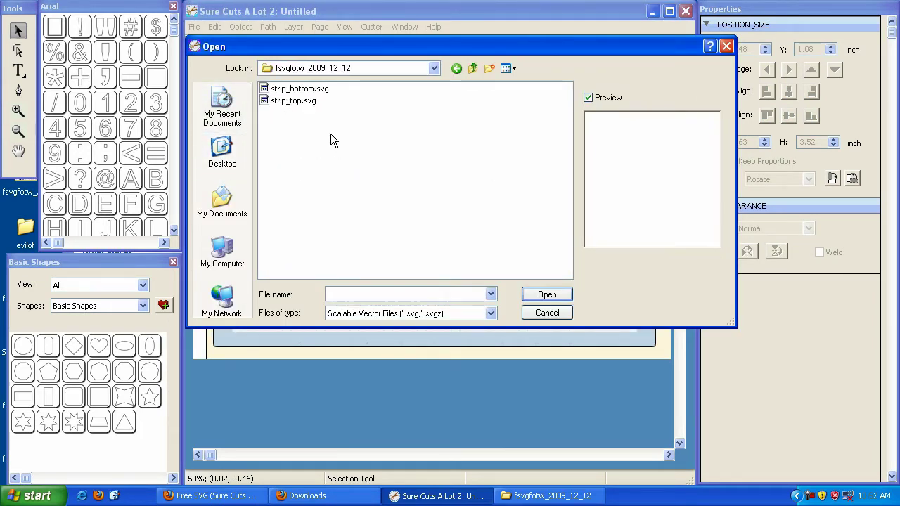
{"action": "left_click", "coordinate": [312, 90]}
{"action": "left_click", "coordinate": [306, 102]}
{"action": "left_click", "coordinate": [297, 90]}
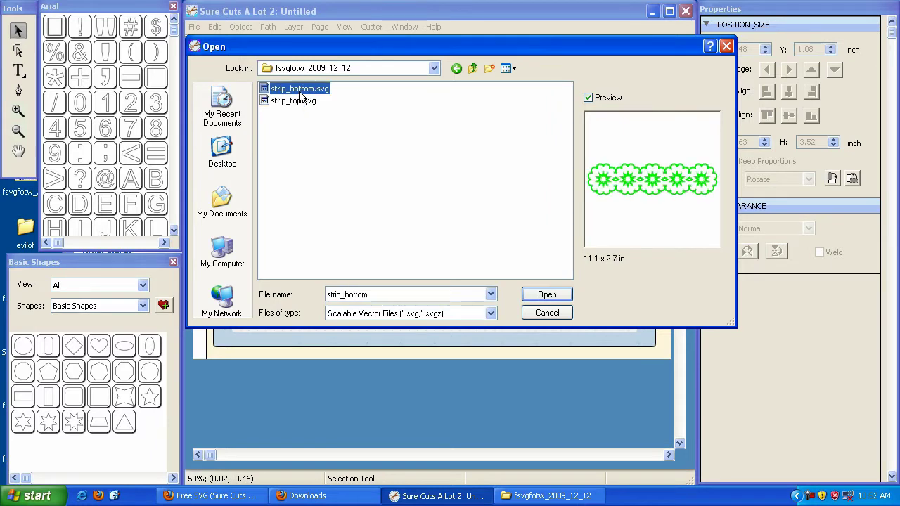
{"action": "double_click", "coordinate": [295, 92]}
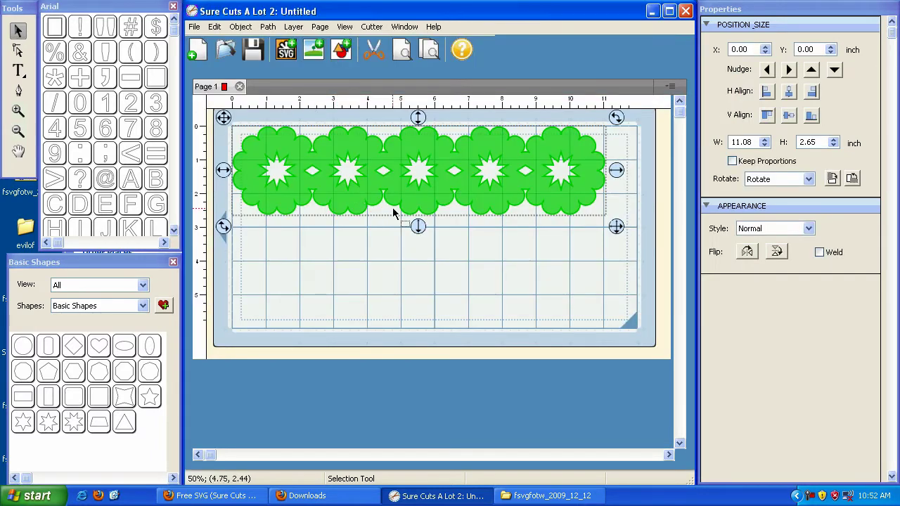
Scale the strip to 4.05 × 0.97 in, move it low, and paste a copy above it
{"action": "left_click_drag", "start_coordinate": [617, 227], "coordinate": [375, 165]}
{"action": "left_click_drag", "start_coordinate": [223, 116], "coordinate": [288, 247]}
{"action": "left_click", "coordinate": [215, 27]}
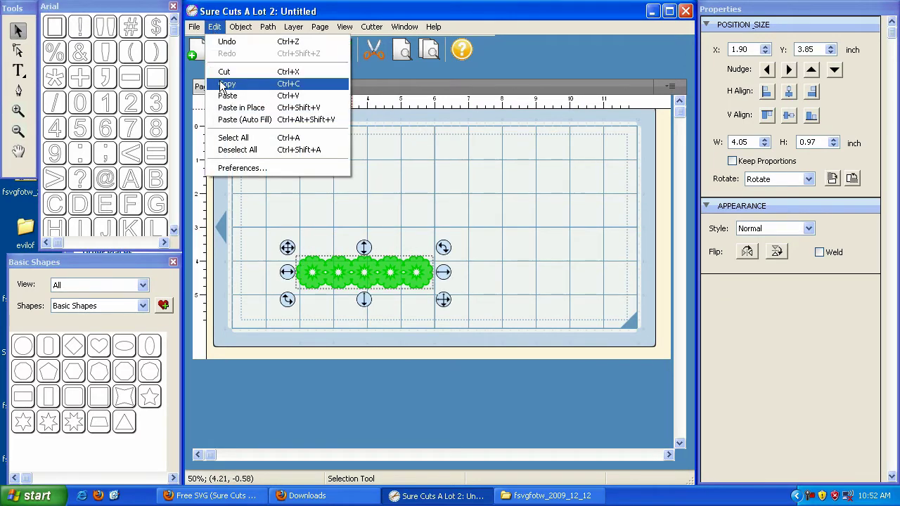
{"action": "left_click", "coordinate": [227, 83]}
{"action": "left_click", "coordinate": [215, 28]}
{"action": "left_click", "coordinate": [228, 95]}
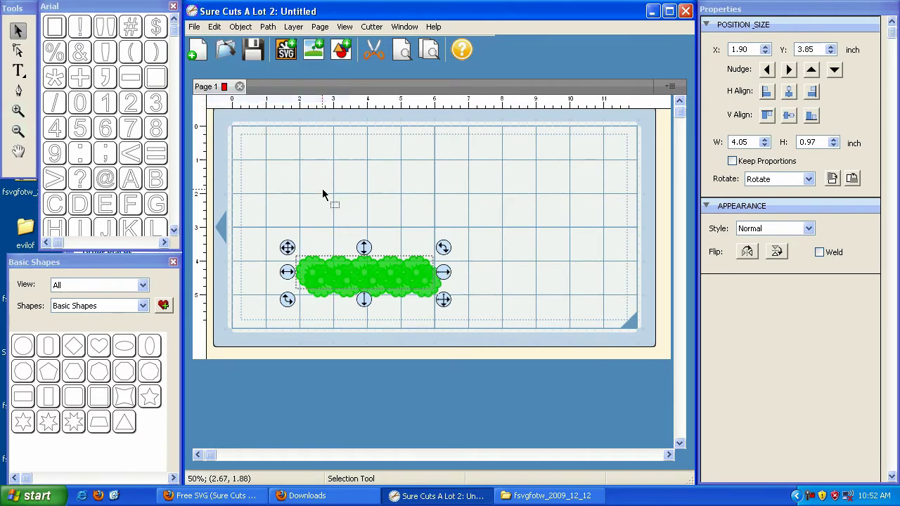
{"action": "left_click_drag", "start_coordinate": [287, 247], "coordinate": [295, 172]}
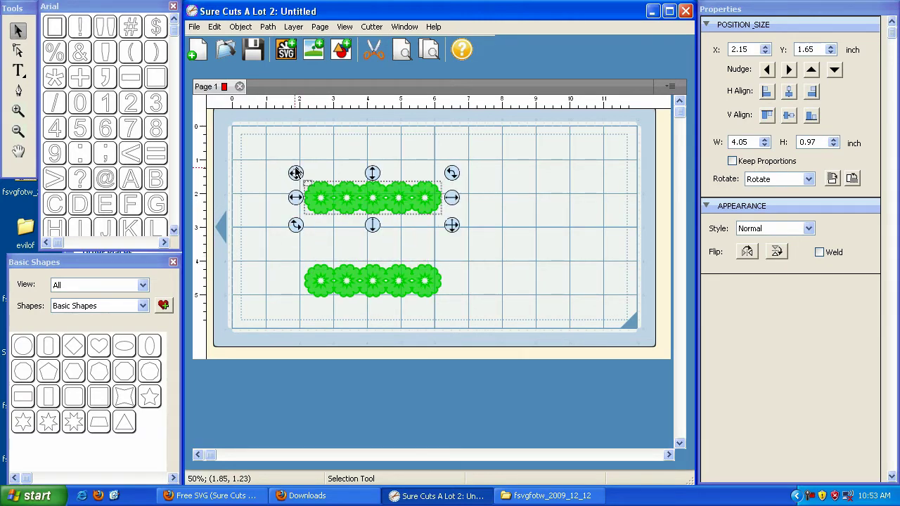
Paste a third strip, rotate it 90° upright, and join the upper strip to it at a corner
{"action": "left_click", "coordinate": [214, 26]}
{"action": "left_click", "coordinate": [227, 84]}
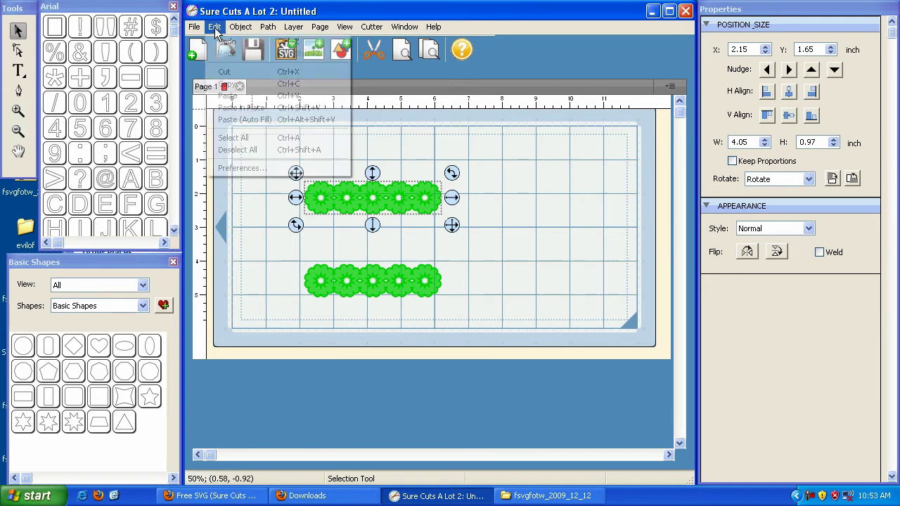
{"action": "left_click", "coordinate": [214, 26]}
{"action": "left_click", "coordinate": [228, 95]}
{"action": "left_click_drag", "start_coordinate": [295, 173], "coordinate": [456, 174]}
{"action": "left_click_drag", "start_coordinate": [616, 178], "coordinate": [525, 284]}
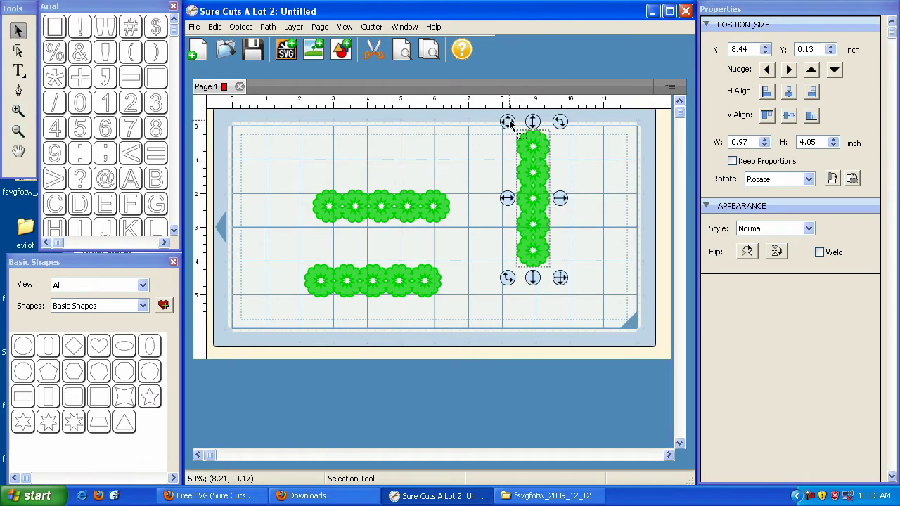
{"action": "left_click_drag", "start_coordinate": [506, 118], "coordinate": [490, 152]}
{"action": "left_click", "coordinate": [406, 207]}
{"action": "left_click_drag", "start_coordinate": [305, 180], "coordinate": [359, 149]}
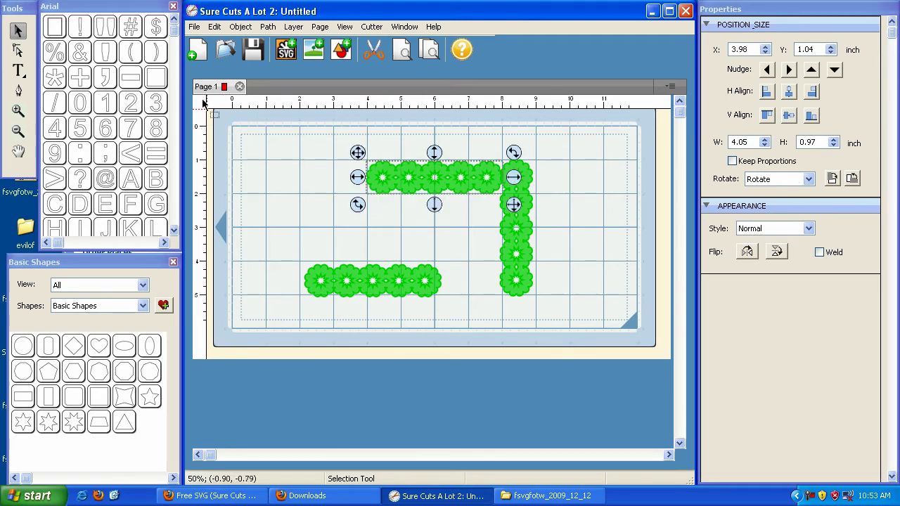
Zoom to 150% and align the vertical strip exactly with the upper strip
{"action": "left_click", "coordinate": [630, 143]}
{"action": "left_click", "coordinate": [803, 111]}
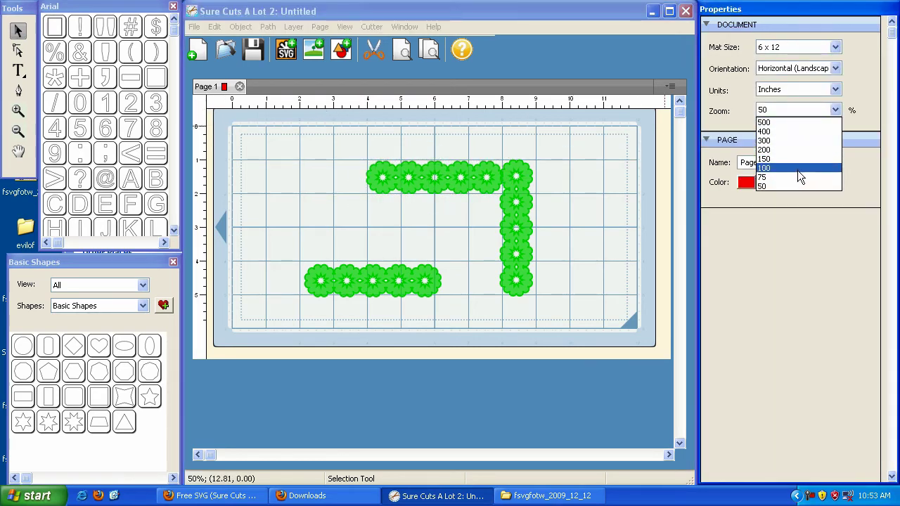
{"action": "left_click", "coordinate": [795, 160]}
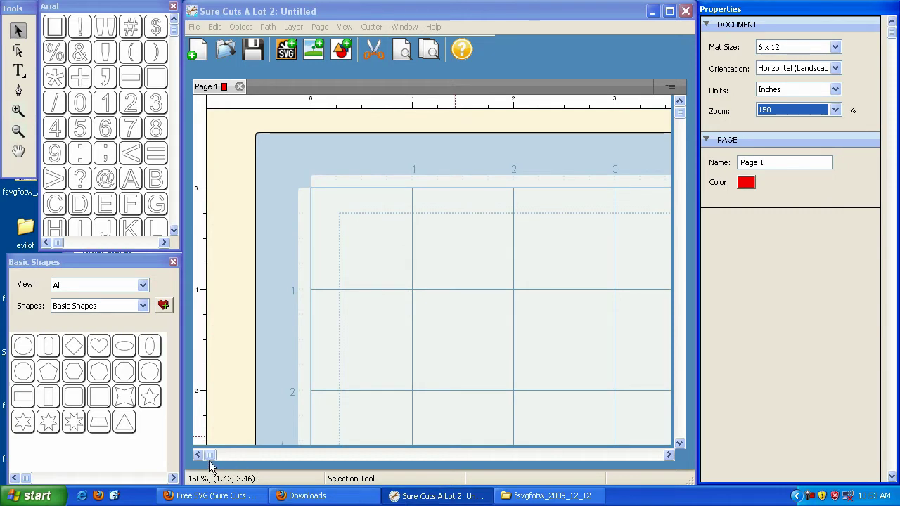
{"action": "left_click_drag", "start_coordinate": [237, 455], "coordinate": [504, 455]}
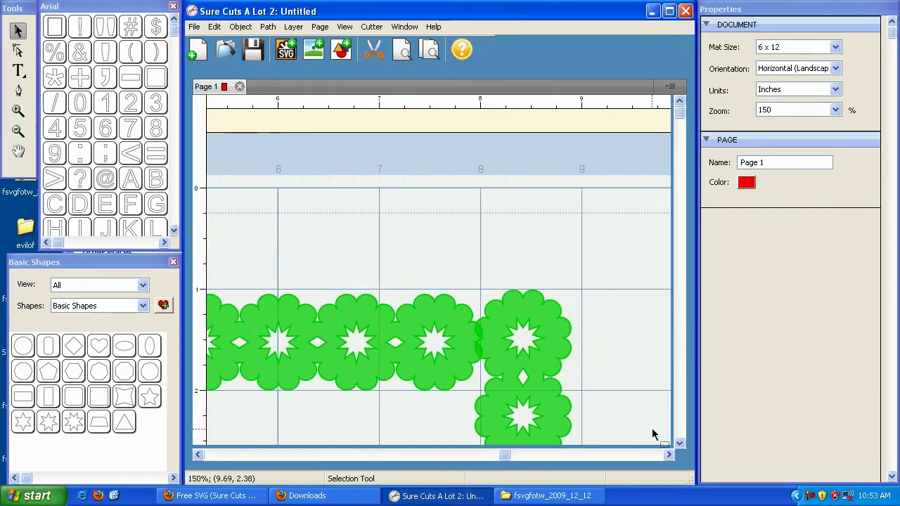
{"action": "left_click", "coordinate": [679, 444]}
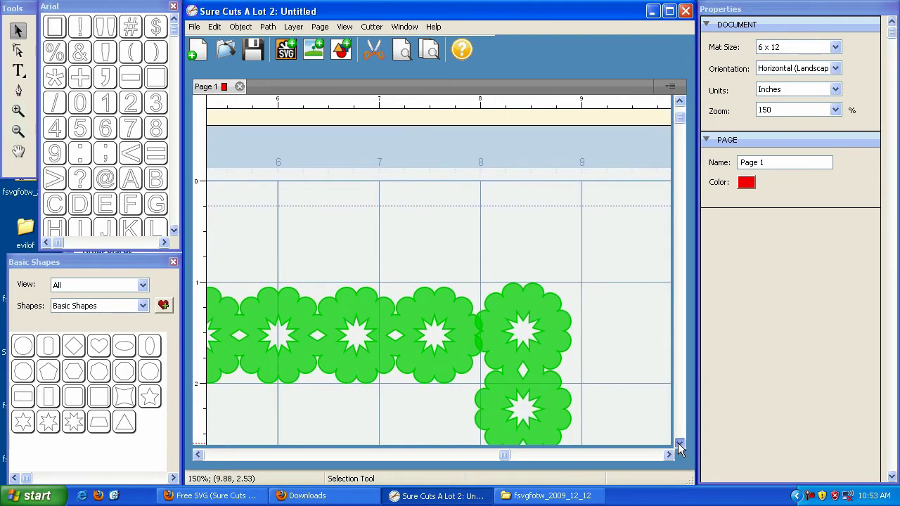
{"action": "left_click_drag", "start_coordinate": [677, 126], "coordinate": [677, 173]}
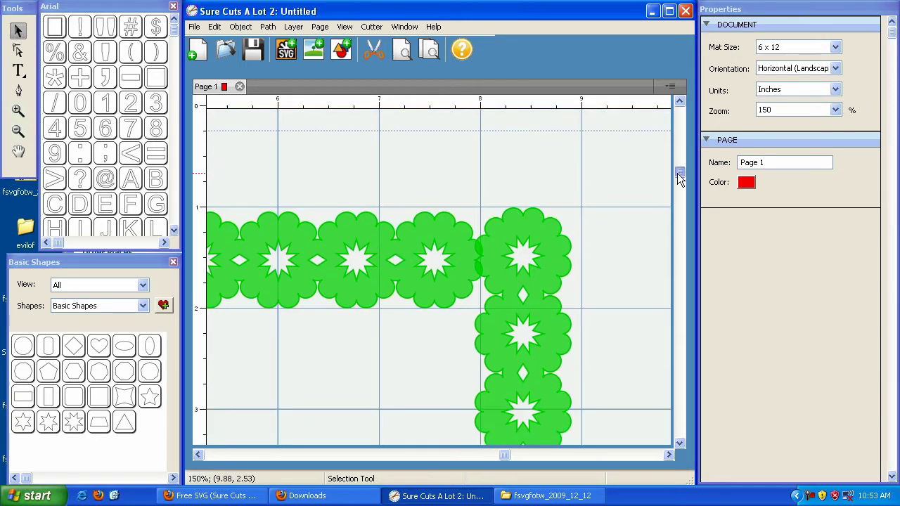
{"action": "left_click", "coordinate": [533, 265]}
{"action": "left_click_drag", "start_coordinate": [467, 198], "coordinate": [466, 202]}
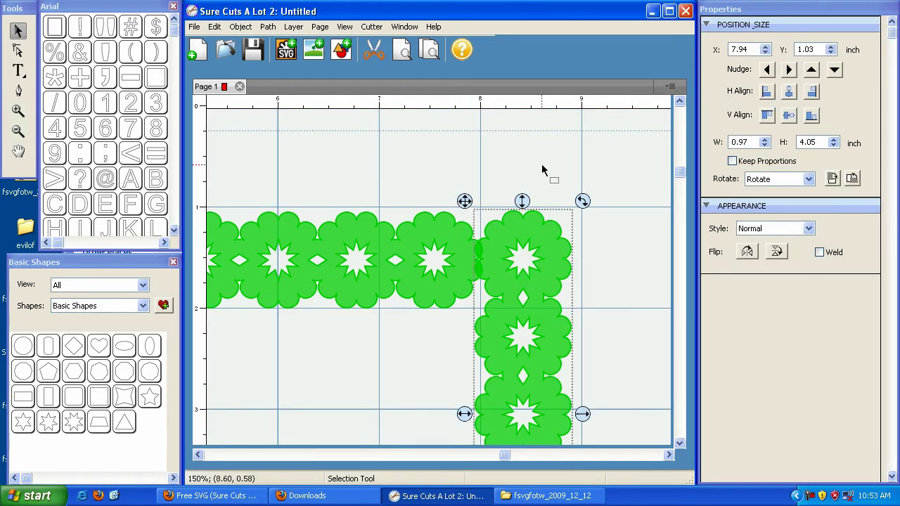
{"action": "left_click", "coordinate": [610, 179]}
Union the two corner strips into one 4.90 × 4.03 in piece and zoom back to 50%
{"action": "left_click_drag", "start_coordinate": [639, 168], "coordinate": [318, 380]}
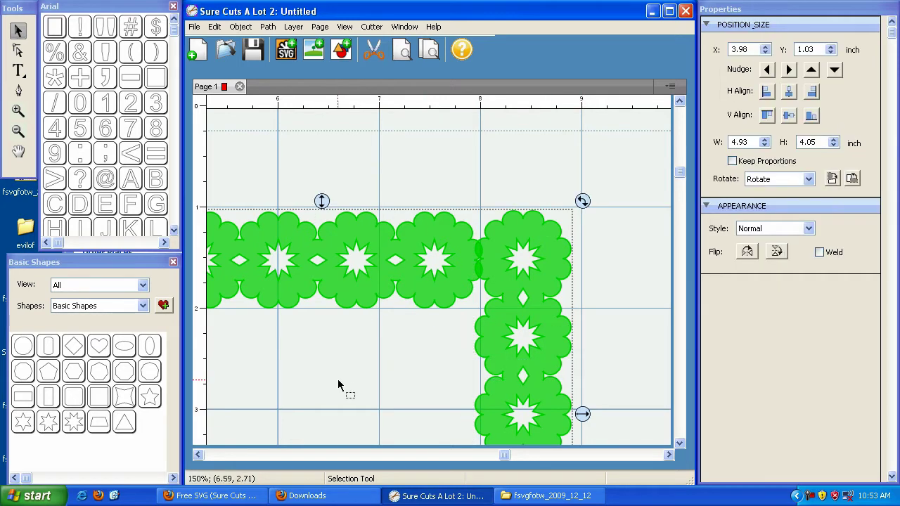
{"action": "left_click", "coordinate": [268, 27]}
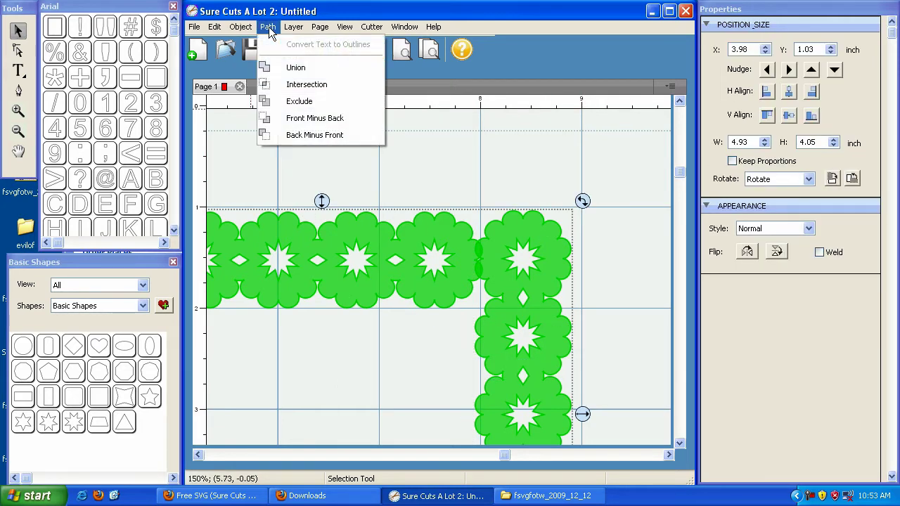
{"action": "left_click", "coordinate": [291, 71]}
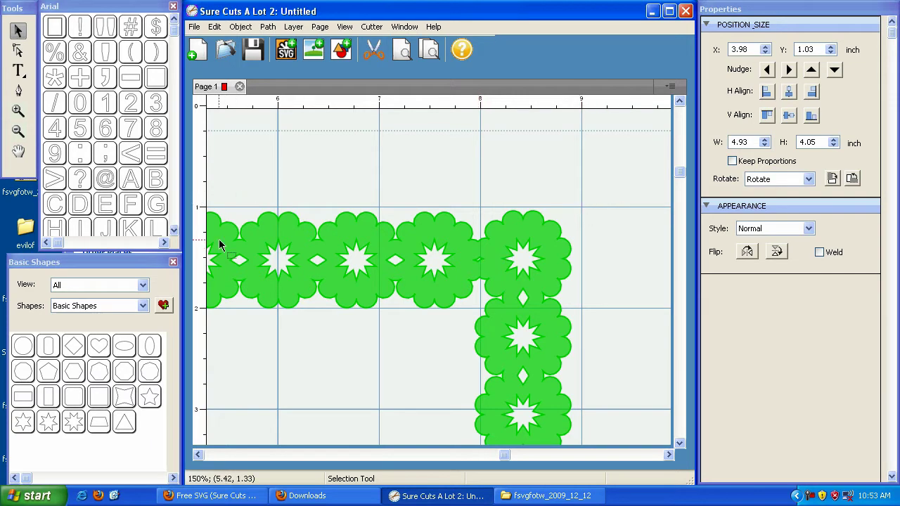
{"action": "left_click", "coordinate": [514, 153]}
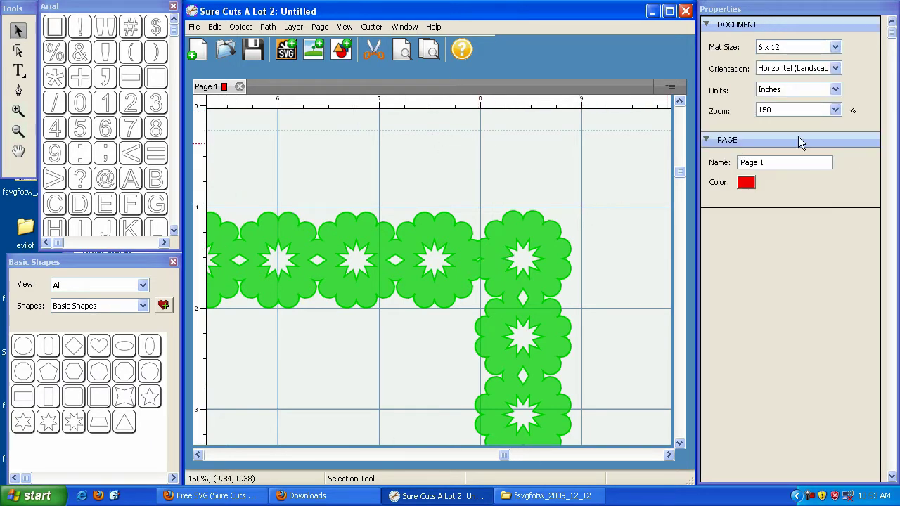
{"action": "left_click", "coordinate": [835, 109]}
{"action": "left_click", "coordinate": [789, 180]}
Move the L-shaped flower border into the mat's top-right corner
{"action": "left_click", "coordinate": [512, 176]}
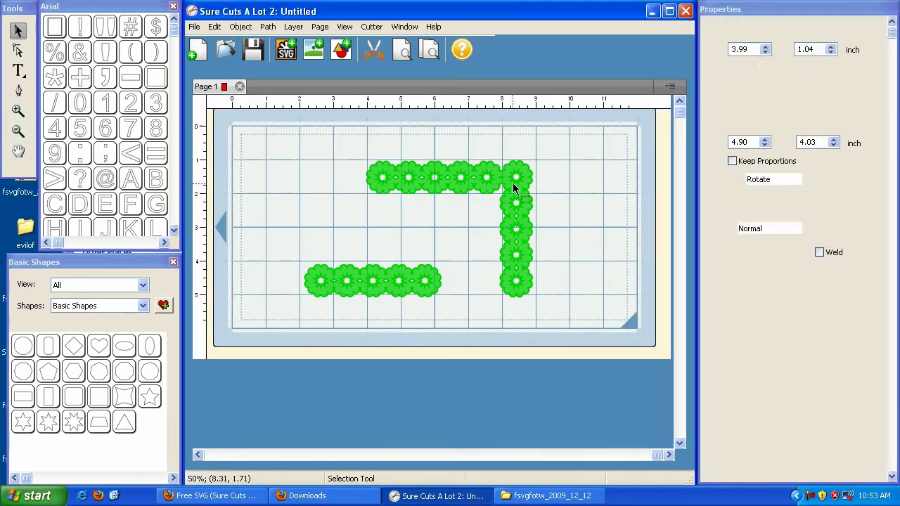
{"action": "left_click_drag", "start_coordinate": [355, 155], "coordinate": [407, 136]}
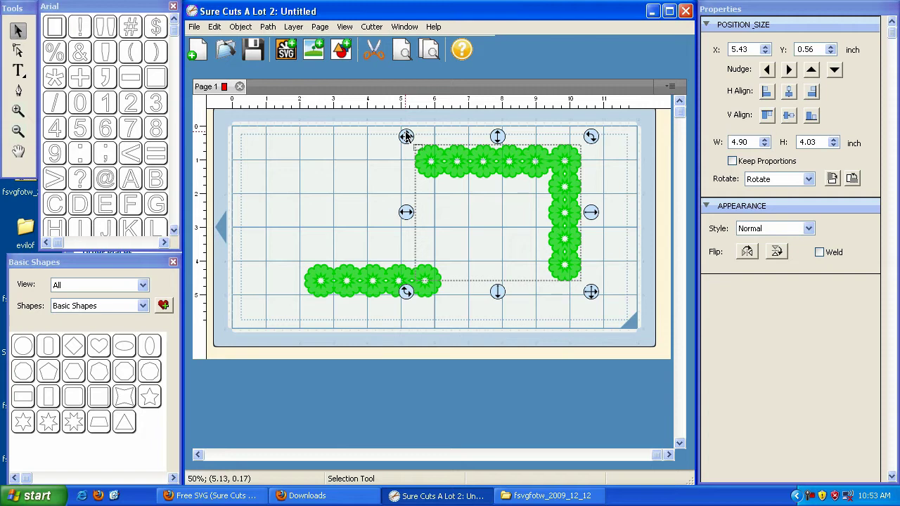
{"action": "left_click_drag", "start_coordinate": [406, 136], "coordinate": [448, 128]}
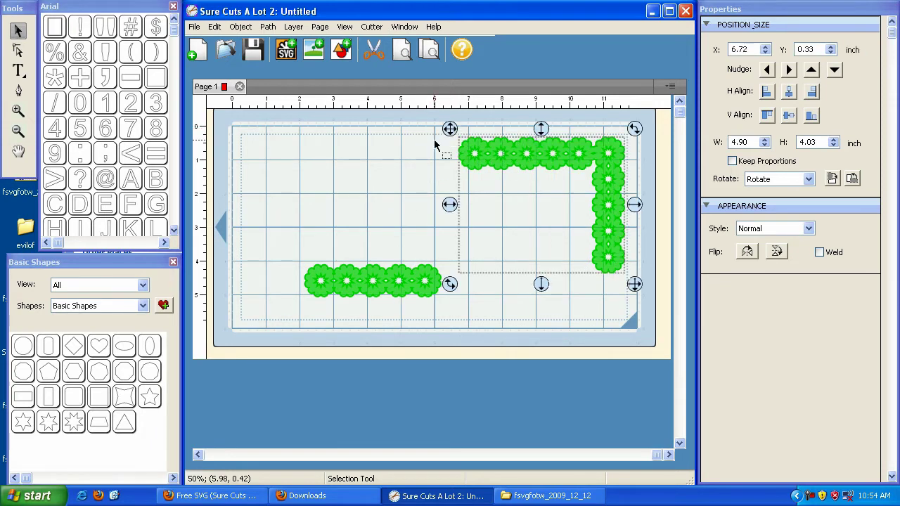
{"action": "left_click", "coordinate": [320, 153]}
Place a Basic Shapes heart at the top left and enlarge it to 1.55 × 1.27 in
{"action": "left_click_drag", "start_coordinate": [99, 347], "coordinate": [245, 160]}
{"action": "left_click_drag", "start_coordinate": [294, 184], "coordinate": [310, 200]}
{"action": "left_click", "coordinate": [345, 205]}
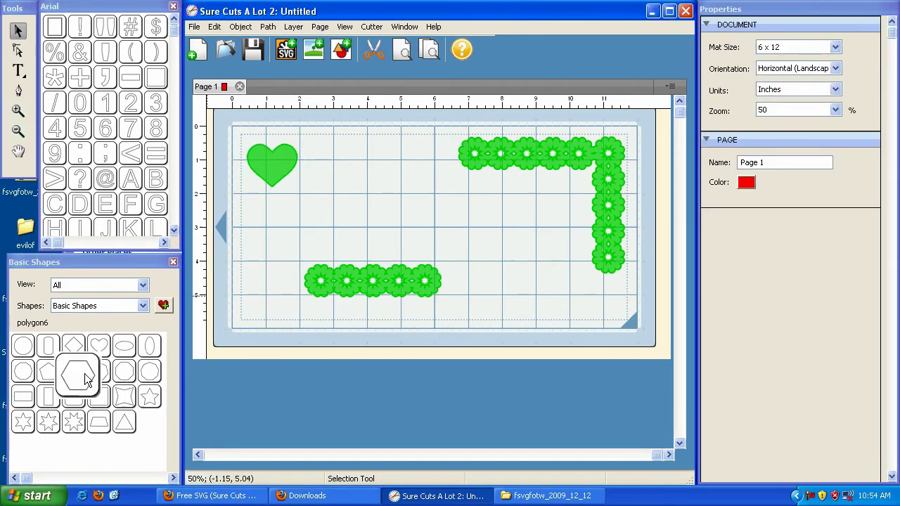
Add another heart beside the first and union all three hearts into one shape
{"action": "left_click_drag", "start_coordinate": [99, 346], "coordinate": [305, 149]}
{"action": "left_click_drag", "start_coordinate": [403, 216], "coordinate": [224, 128]}
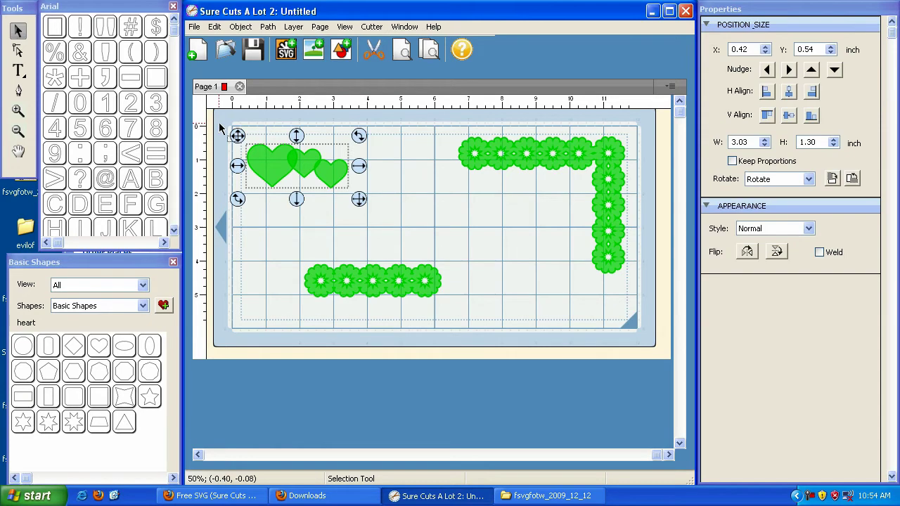
{"action": "left_click", "coordinate": [268, 27]}
{"action": "left_click", "coordinate": [292, 67]}
Reposition the 2.96 × 1.29 in heart cluster into the mat's top-left corner
{"action": "left_click", "coordinate": [350, 143]}
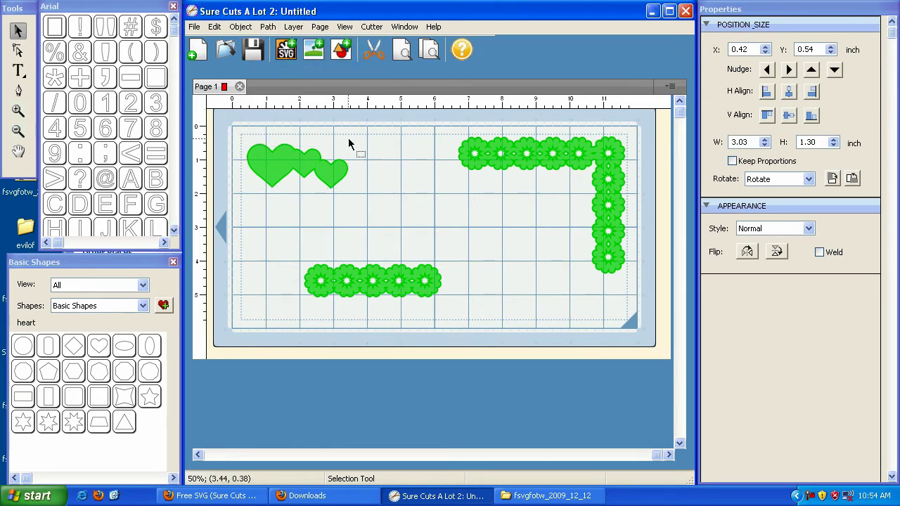
{"action": "left_click", "coordinate": [281, 166]}
{"action": "left_click_drag", "start_coordinate": [238, 138], "coordinate": [285, 153]}
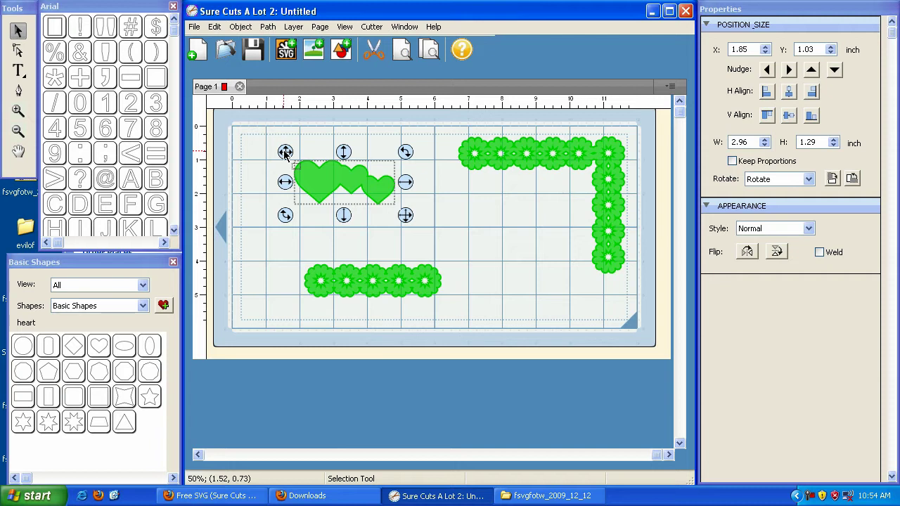
{"action": "left_click_drag", "start_coordinate": [285, 152], "coordinate": [242, 131]}
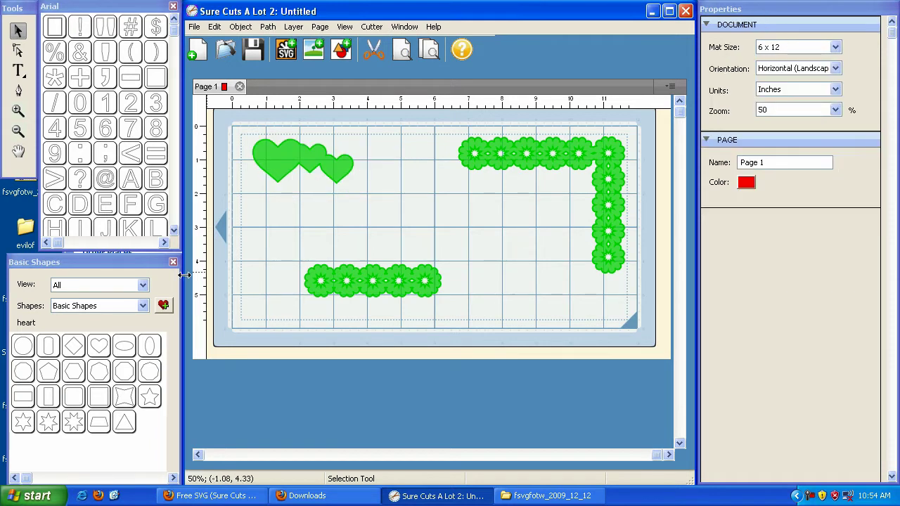
Add a new heart, move it to the mat centre, and enlarge it
{"action": "left_click", "coordinate": [101, 348]}
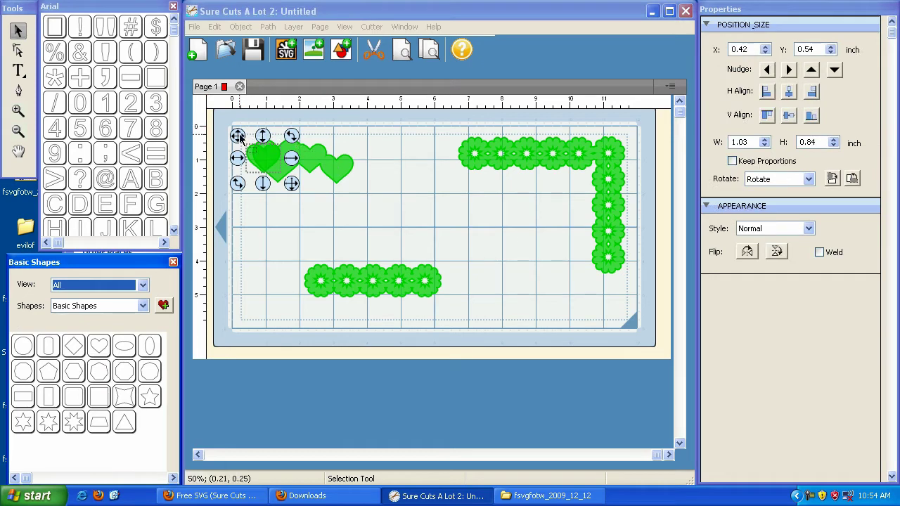
{"action": "left_click_drag", "start_coordinate": [240, 136], "coordinate": [369, 169]}
{"action": "left_click_drag", "start_coordinate": [427, 219], "coordinate": [504, 259]}
{"action": "left_click", "coordinate": [321, 213]}
Add the text 'LOVE' left of the heart and bring it to the front
{"action": "left_click", "coordinate": [18, 71]}
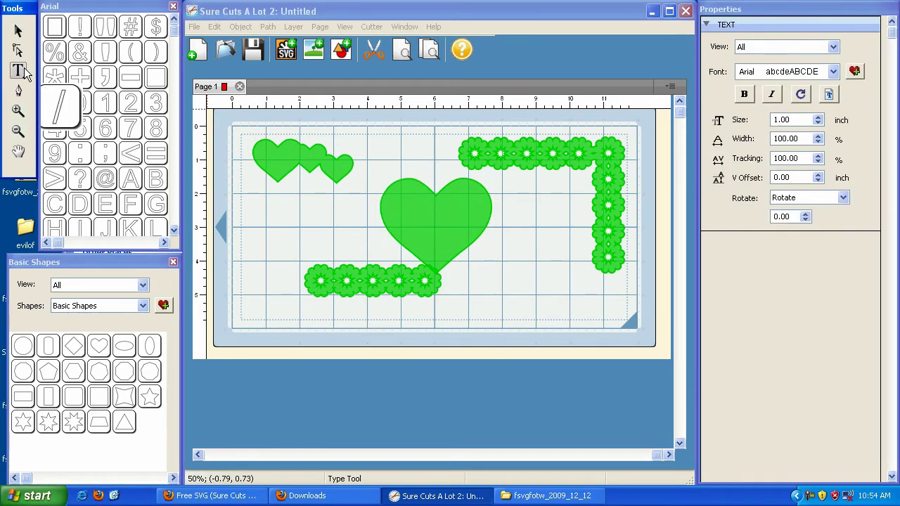
{"action": "left_click", "coordinate": [243, 239]}
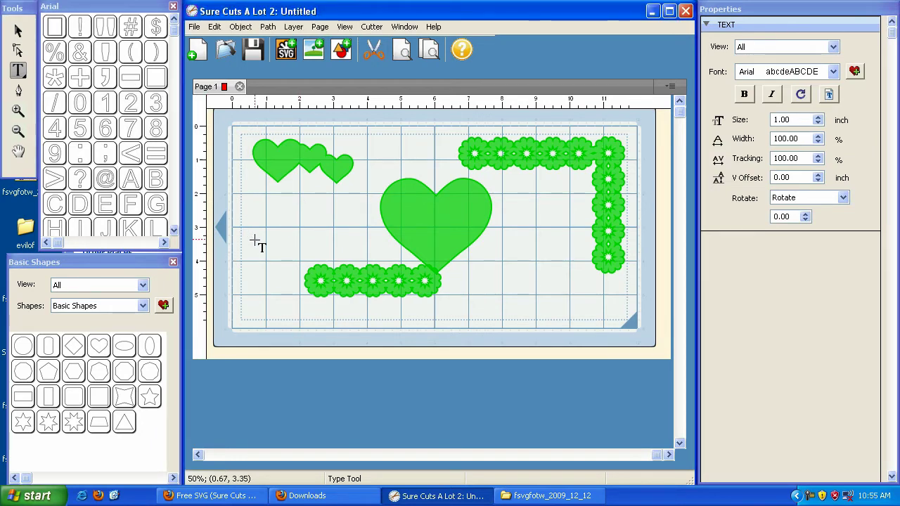
{"action": "type", "text": "LOVE"}
{"action": "left_click", "coordinate": [18, 30]}
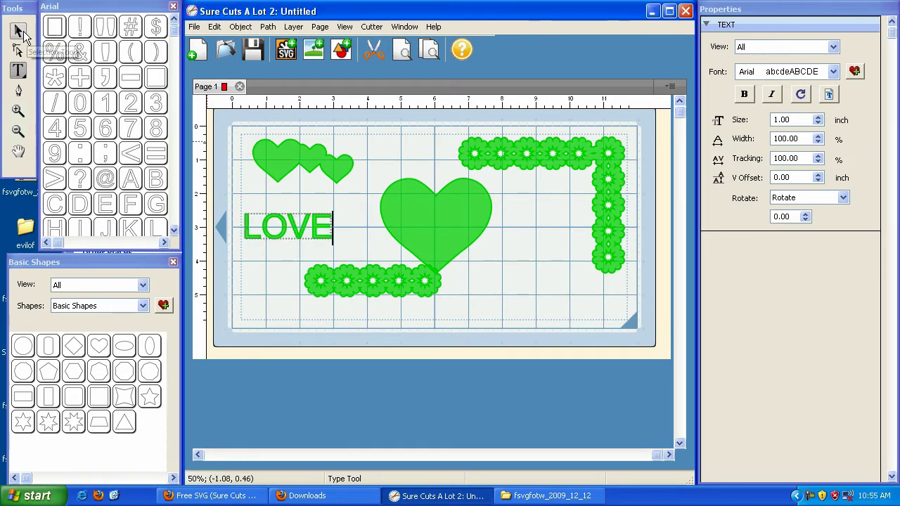
{"action": "left_click", "coordinate": [320, 224]}
{"action": "left_click_drag", "start_coordinate": [262, 232], "coordinate": [280, 233]}
{"action": "left_click", "coordinate": [240, 27]}
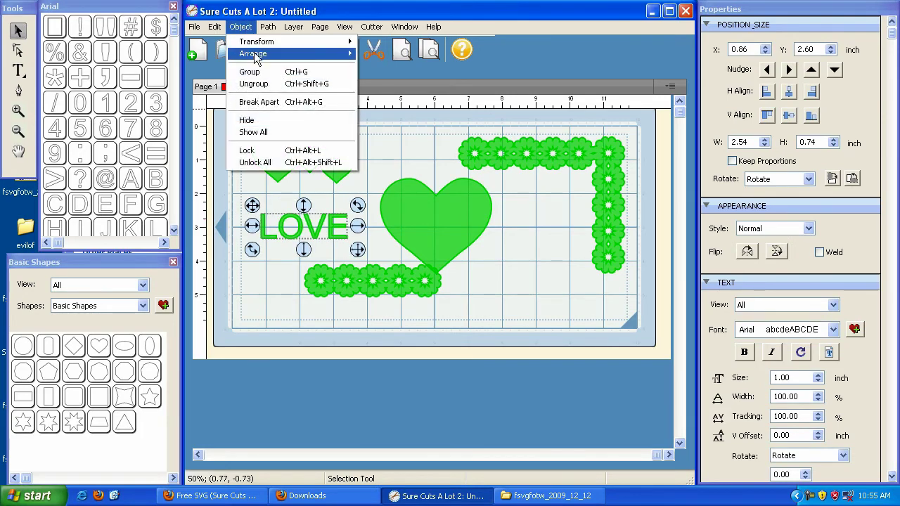
{"action": "mouse_move", "coordinate": [254, 54]}
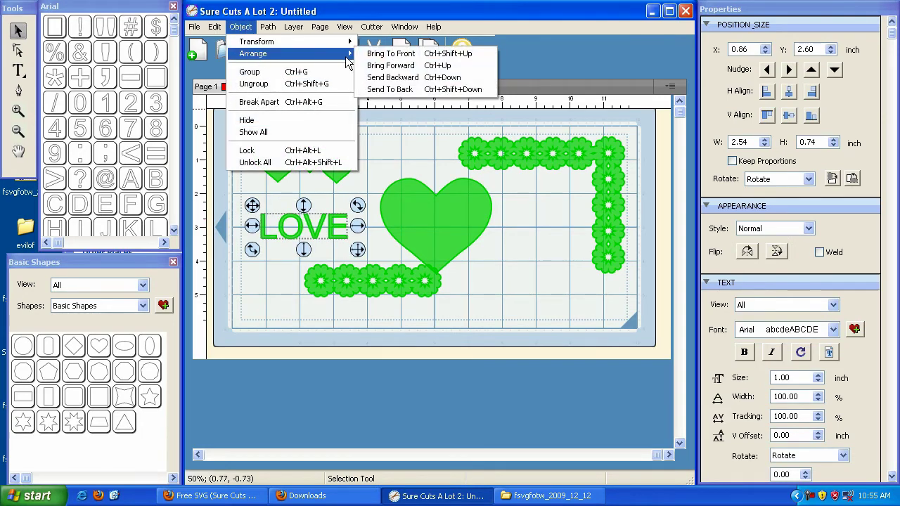
{"action": "left_click", "coordinate": [399, 60]}
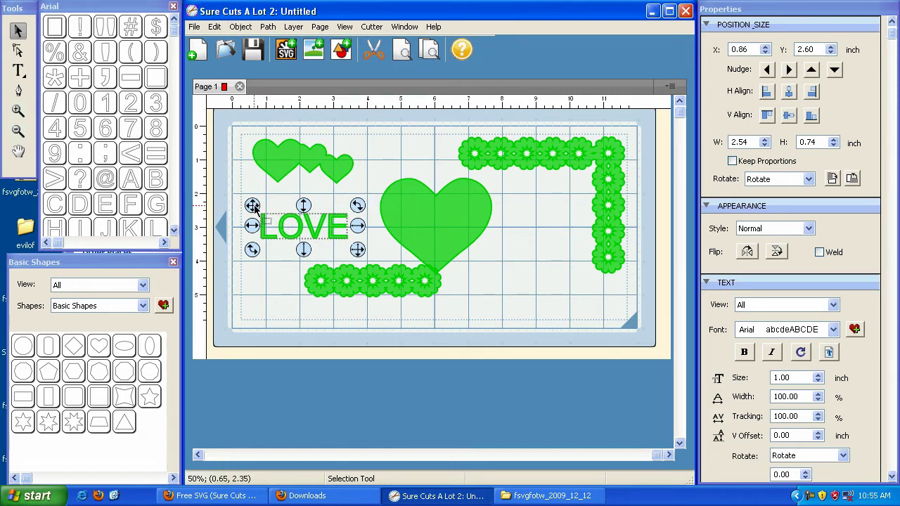
Place LOVE centred on the large heart, shrinking it slightly
{"action": "left_click_drag", "start_coordinate": [255, 206], "coordinate": [386, 197]}
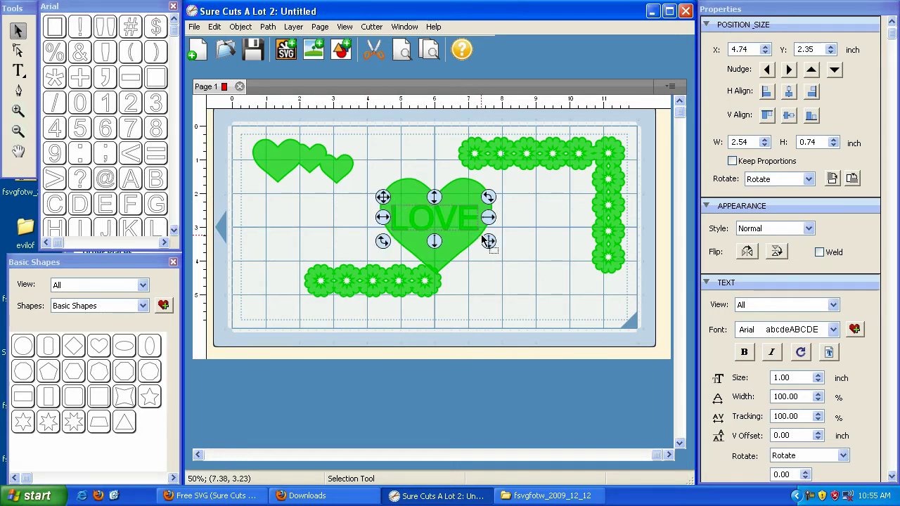
{"action": "left_click_drag", "start_coordinate": [489, 241], "coordinate": [482, 240]}
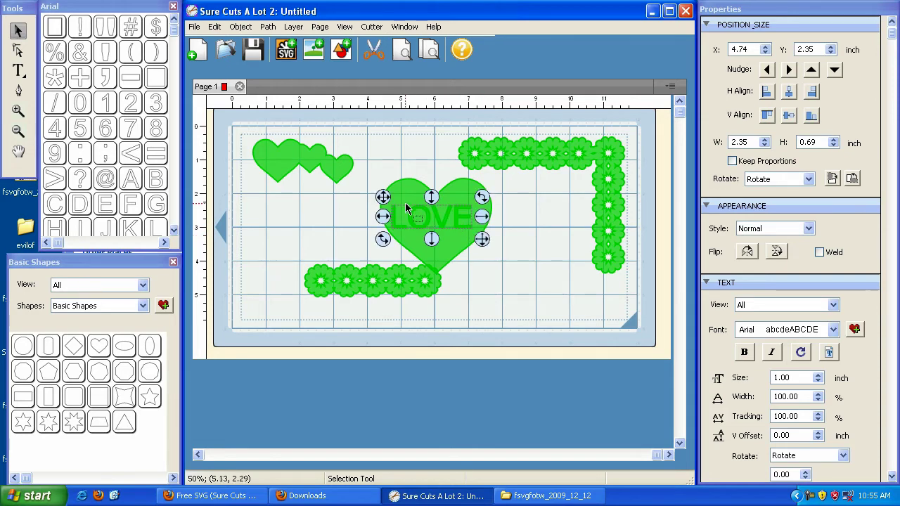
{"action": "left_click_drag", "start_coordinate": [389, 198], "coordinate": [392, 196]}
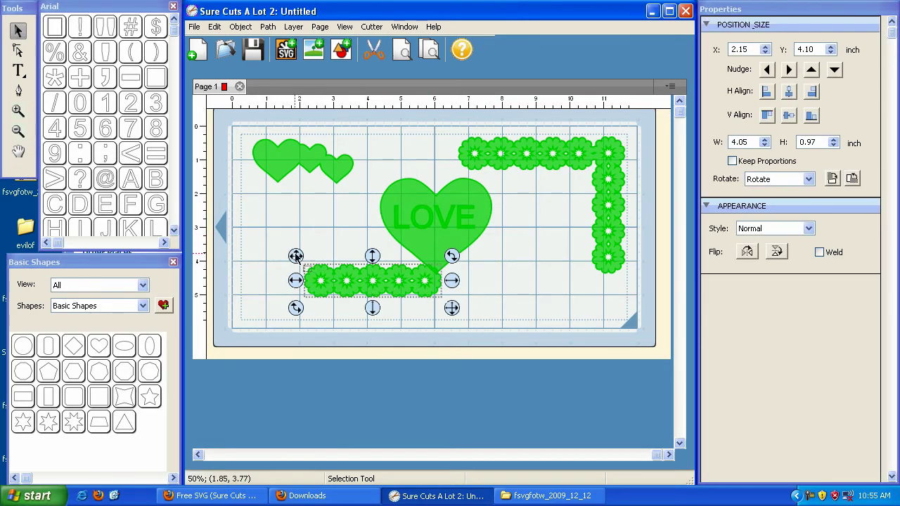
Move the bottom flower border to the lower-left edge and the L-border further right
{"action": "left_click_drag", "start_coordinate": [295, 256], "coordinate": [211, 312]}
{"action": "left_click", "coordinate": [466, 156]}
{"action": "left_click_drag", "start_coordinate": [472, 133], "coordinate": [553, 134]}
{"action": "left_click_drag", "start_coordinate": [513, 285], "coordinate": [369, 170]}
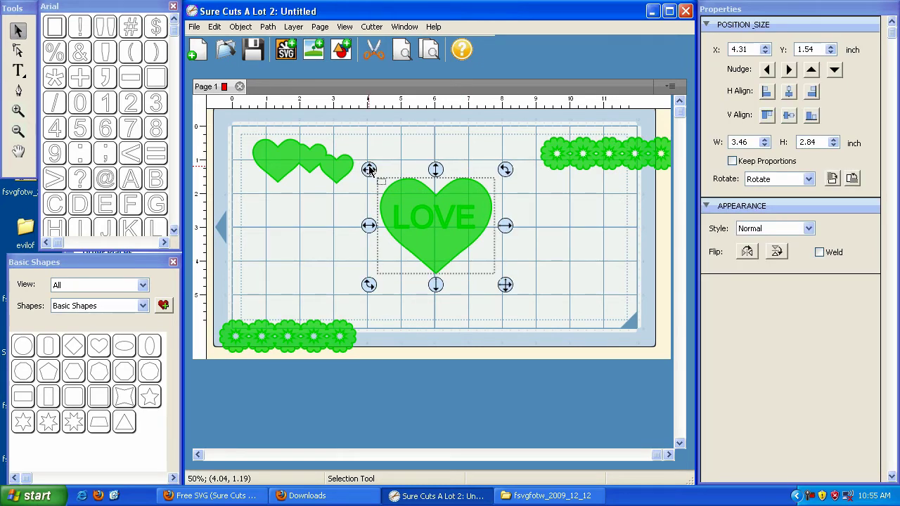
Exclude LOVE from the heart, then enlarge the result to 4.56 × 3.91 in and raise it slightly
{"action": "left_click", "coordinate": [268, 27]}
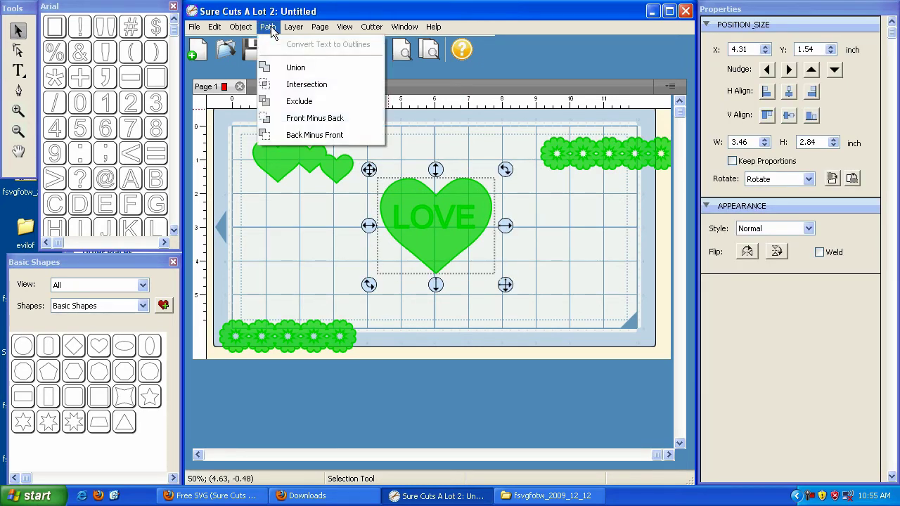
{"action": "left_click", "coordinate": [283, 103]}
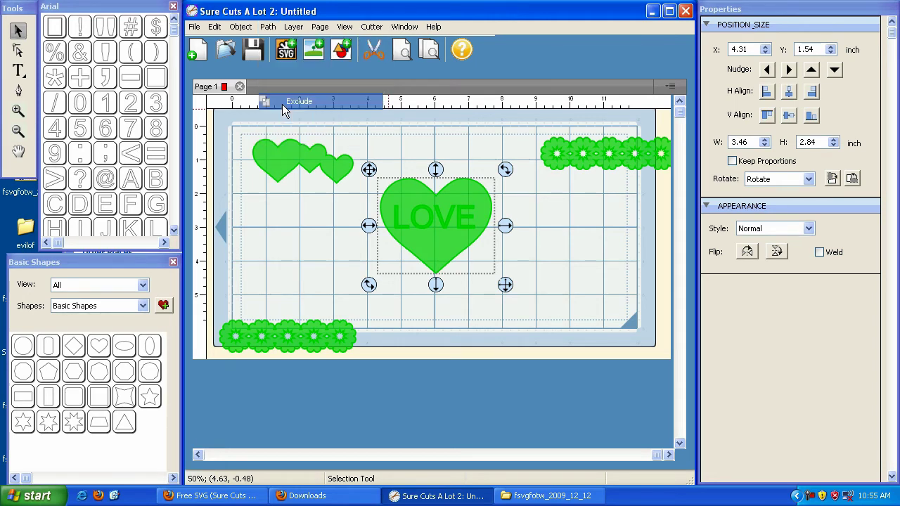
{"action": "left_click", "coordinate": [428, 212]}
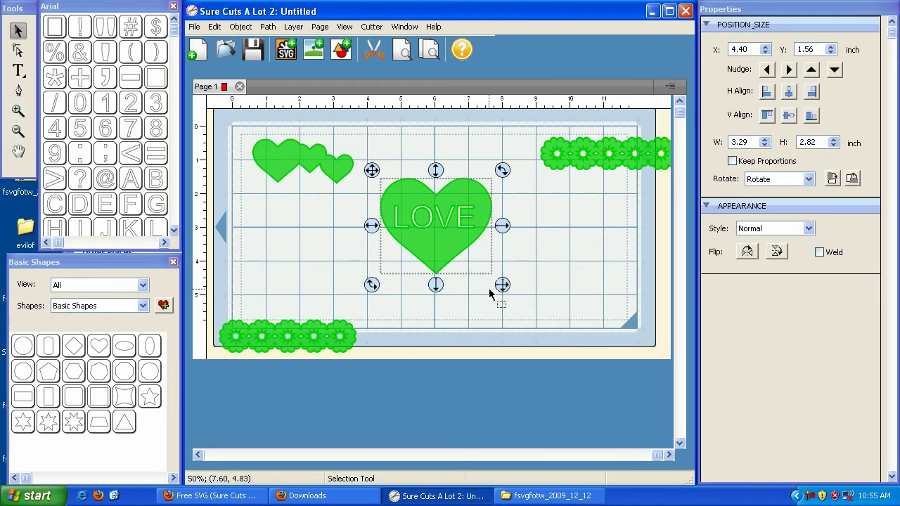
{"action": "left_click_drag", "start_coordinate": [500, 288], "coordinate": [541, 309]}
{"action": "left_click_drag", "start_coordinate": [372, 170], "coordinate": [371, 158]}
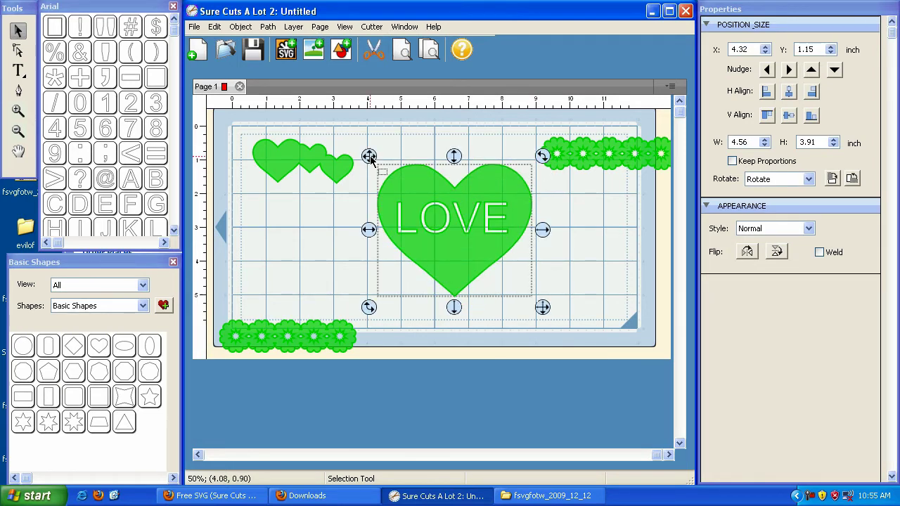
{"action": "left_click", "coordinate": [406, 54]}
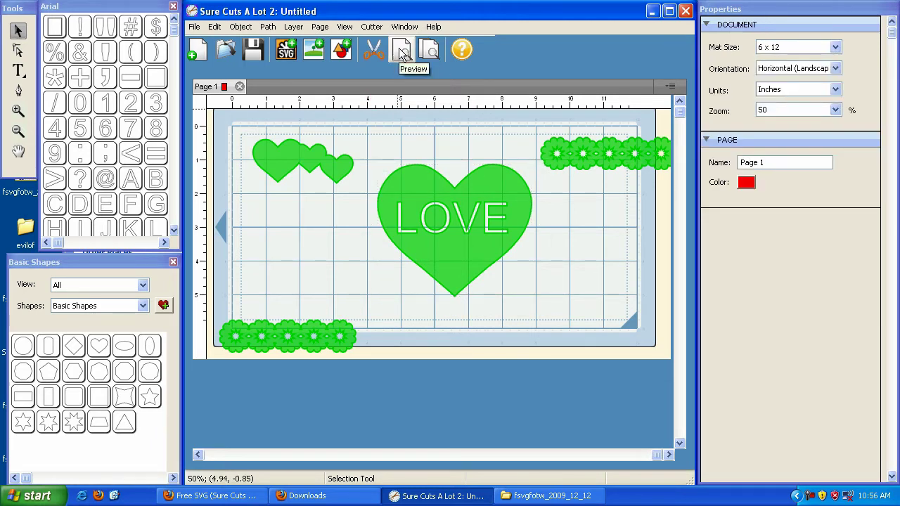
{"action": "left_click", "coordinate": [403, 52]}
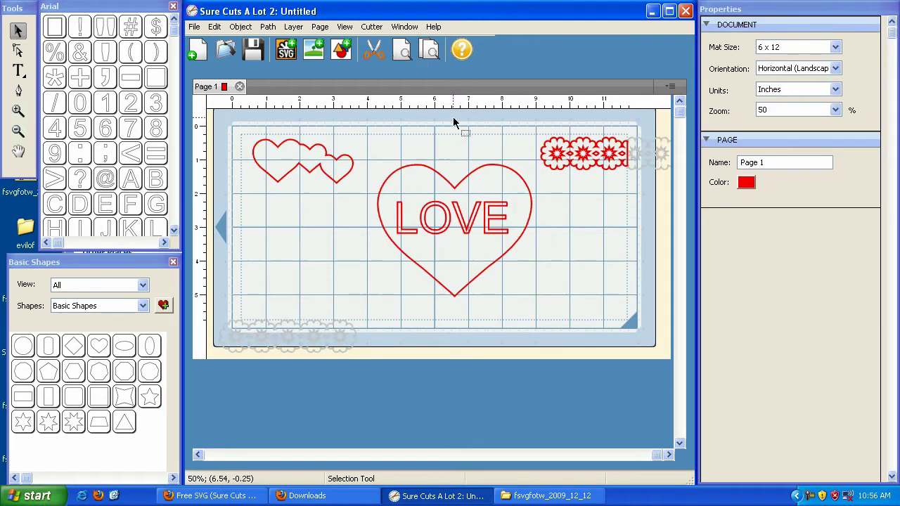
Shrink the LOVE heart, tilt it counter-clockwise, and move it over the small hearts
{"action": "left_click", "coordinate": [439, 238]}
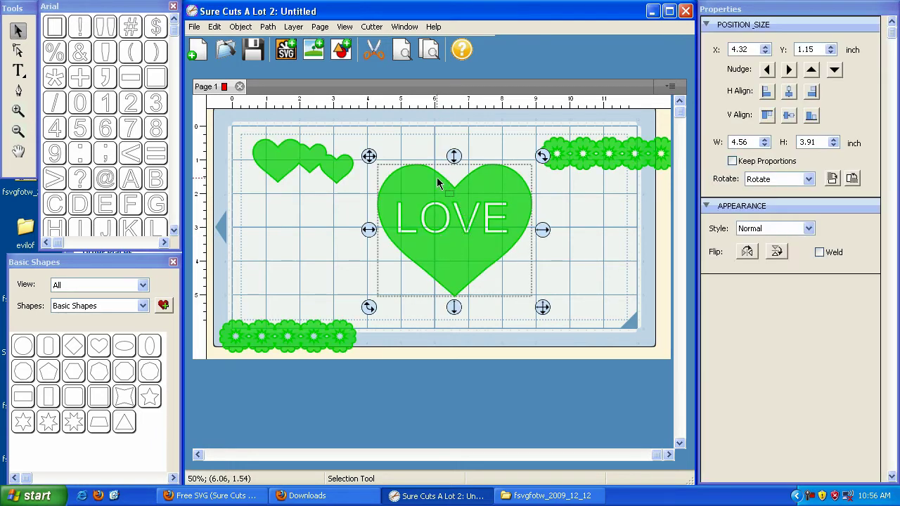
{"action": "left_click_drag", "start_coordinate": [542, 307], "coordinate": [529, 296]}
{"action": "left_click_drag", "start_coordinate": [526, 153], "coordinate": [505, 157]}
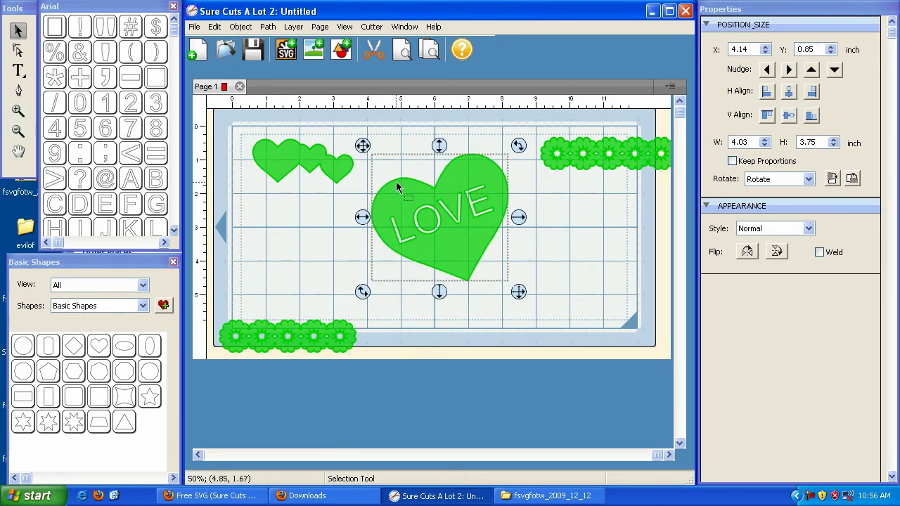
{"action": "left_click_drag", "start_coordinate": [362, 145], "coordinate": [332, 121]}
Union the LOVE heart with the small hearts and move the merged shape to 1.21, 0.80 in
{"action": "left_click_drag", "start_coordinate": [516, 298], "coordinate": [242, 121]}
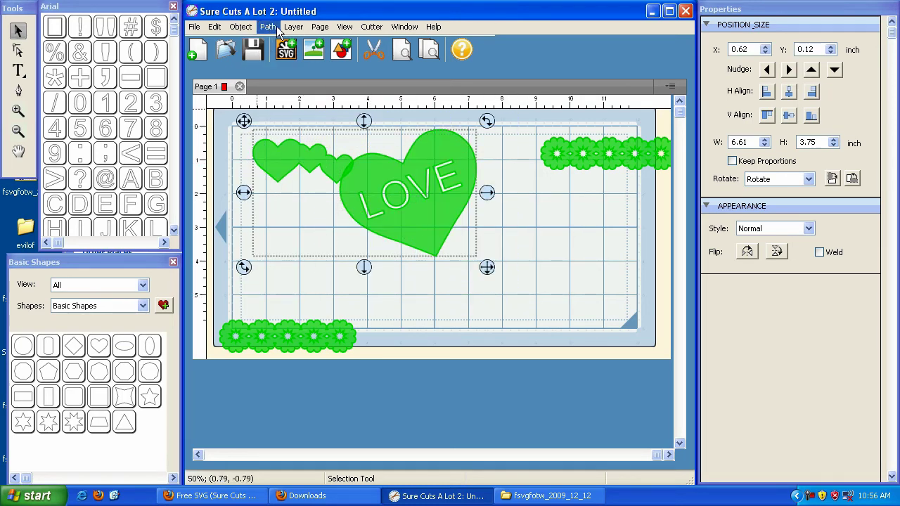
{"action": "left_click", "coordinate": [267, 26]}
{"action": "left_click", "coordinate": [295, 67]}
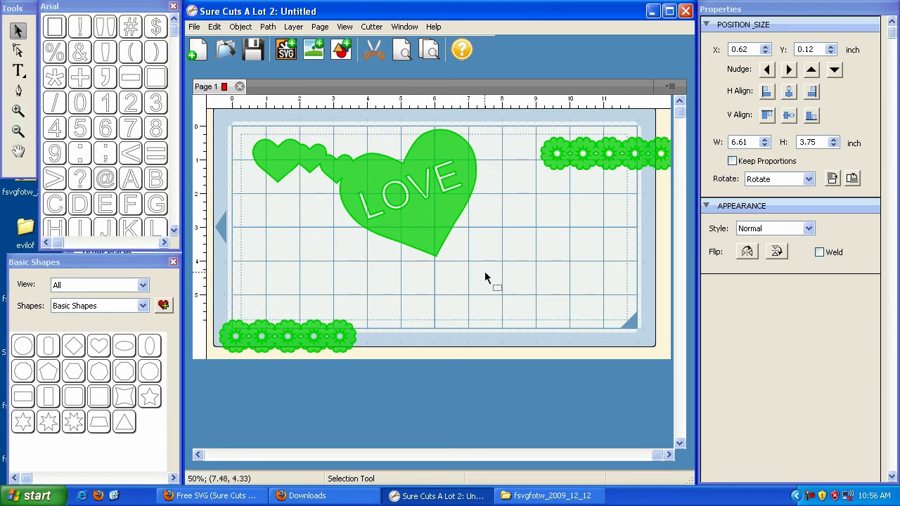
{"action": "left_click", "coordinate": [396, 211]}
{"action": "left_click_drag", "start_coordinate": [249, 123], "coordinate": [266, 145]}
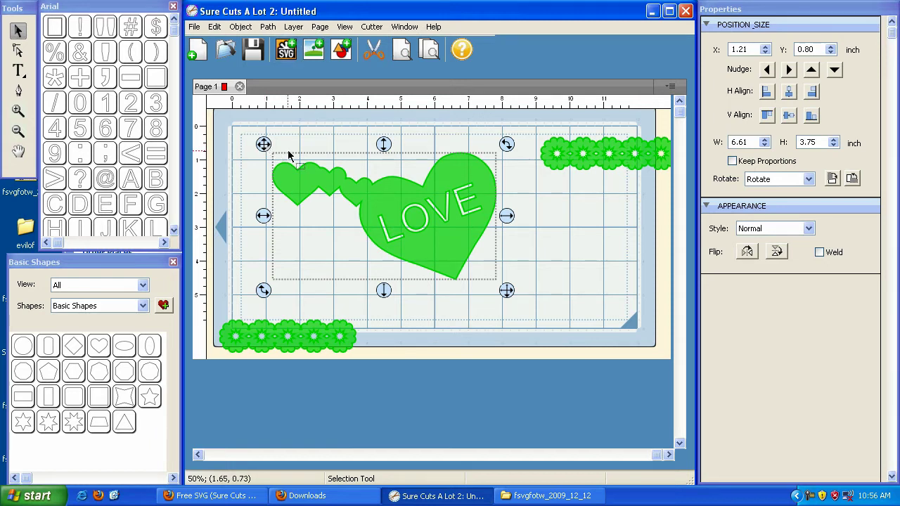
Delete the merged hearts and both flower borders to clear the mat
{"action": "key", "text": "Delete"}
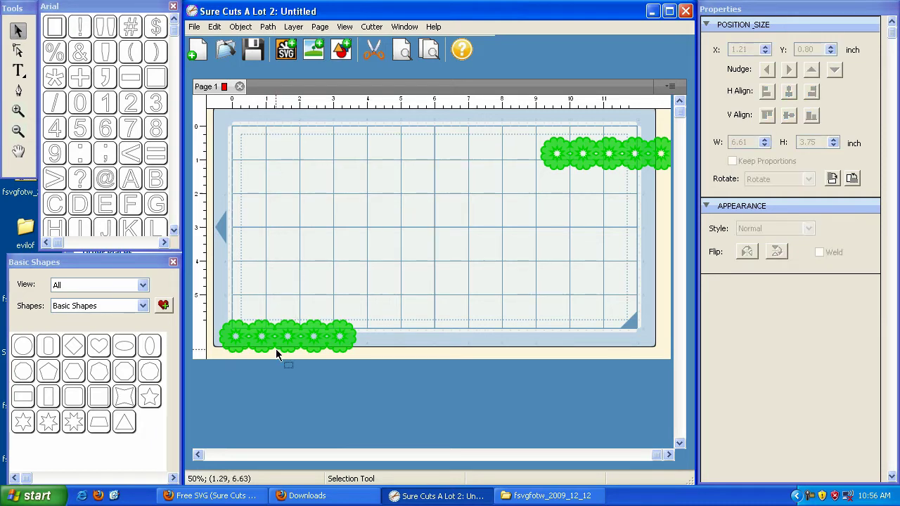
{"action": "left_click", "coordinate": [275, 349]}
{"action": "key", "text": "Delete"}
{"action": "left_click", "coordinate": [560, 159]}
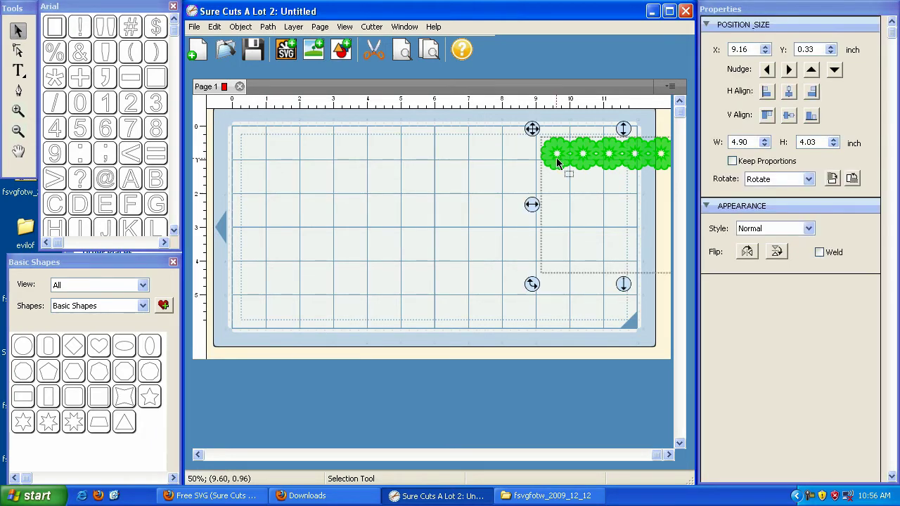
{"action": "key", "text": "Delete"}
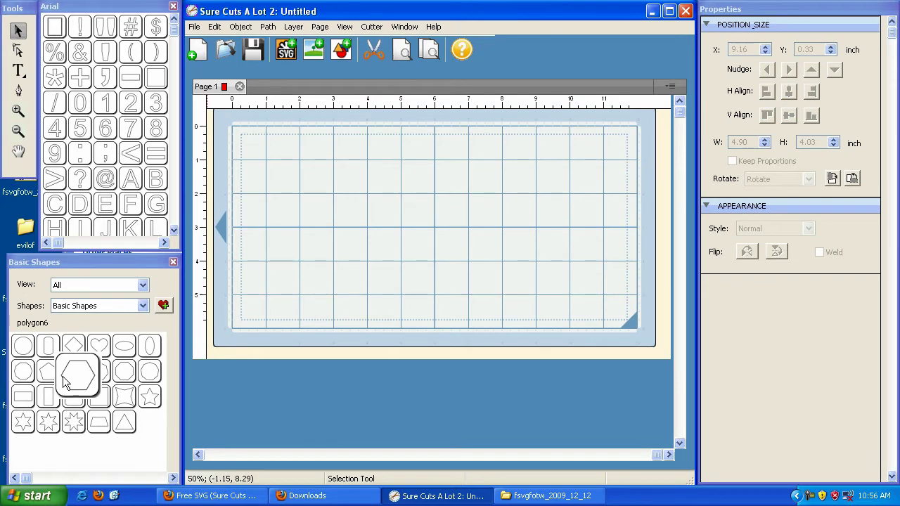
Add a heart, enlarge it to about 2.51 × 2.05 in, and move it upper middle
{"action": "double_click", "coordinate": [100, 348]}
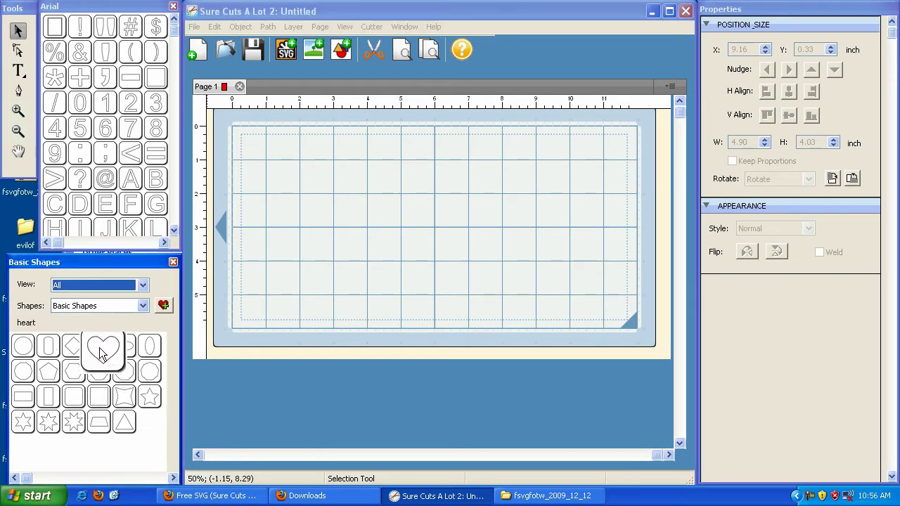
{"action": "left_click_drag", "start_coordinate": [292, 183], "coordinate": [342, 225]}
{"action": "left_click_drag", "start_coordinate": [238, 137], "coordinate": [349, 157]}
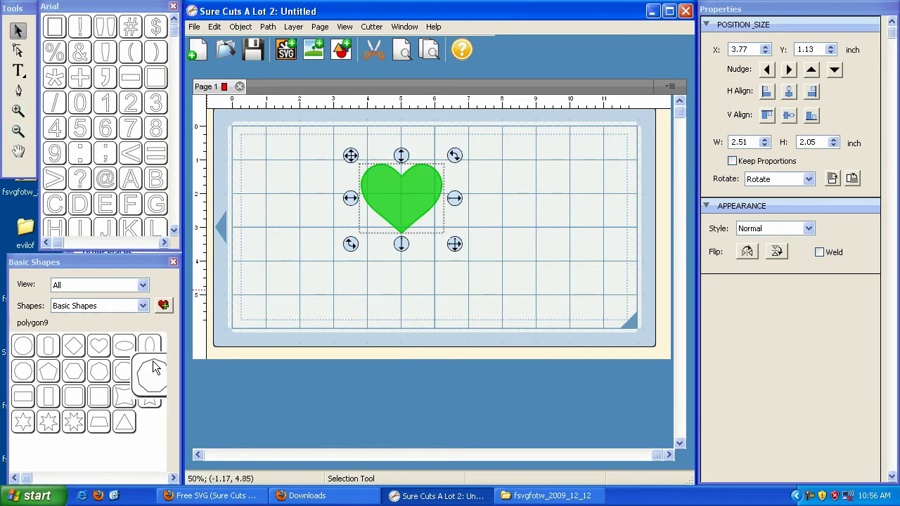
Add a 1.82 × 1.49 in heart overlapping the big heart's lower right, then select both
{"action": "double_click", "coordinate": [99, 346]}
{"action": "left_click_drag", "start_coordinate": [237, 136], "coordinate": [403, 190]}
{"action": "left_click_drag", "start_coordinate": [456, 237], "coordinate": [482, 258]}
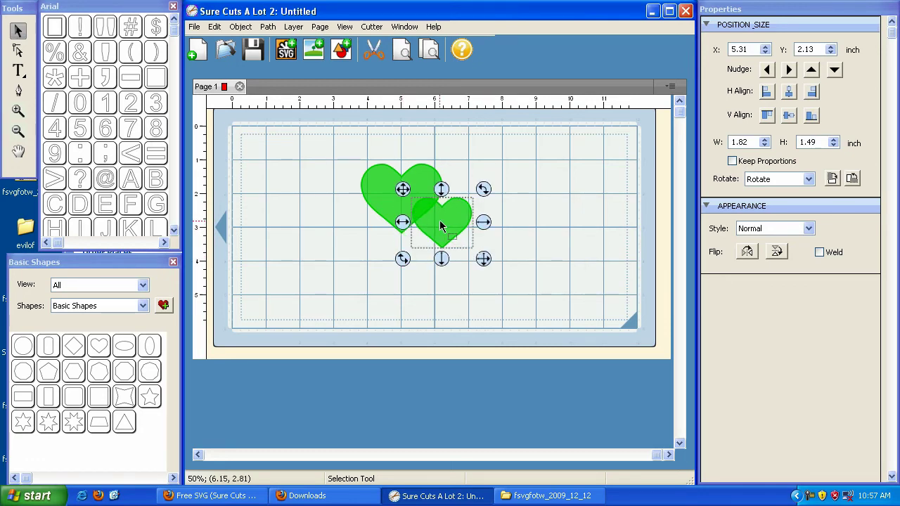
{"action": "left_click_drag", "start_coordinate": [398, 180], "coordinate": [387, 177]}
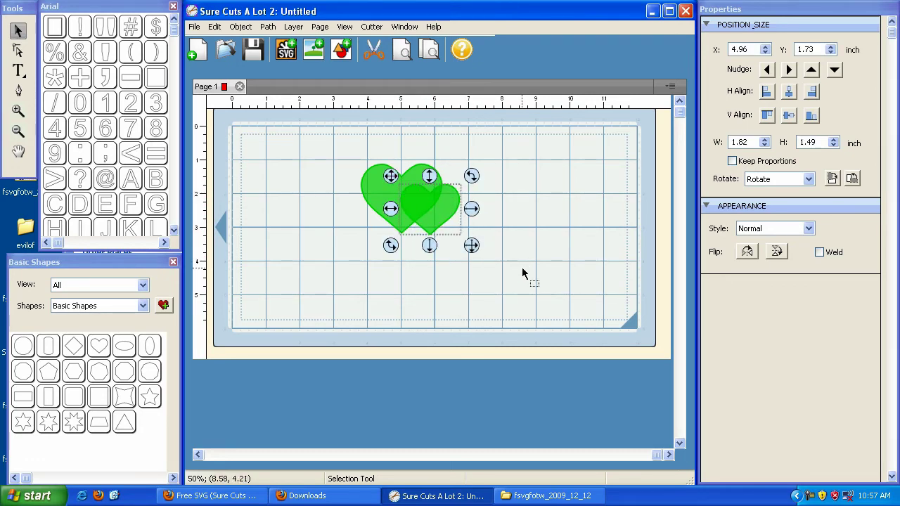
{"action": "left_click_drag", "start_coordinate": [520, 287], "coordinate": [334, 152]}
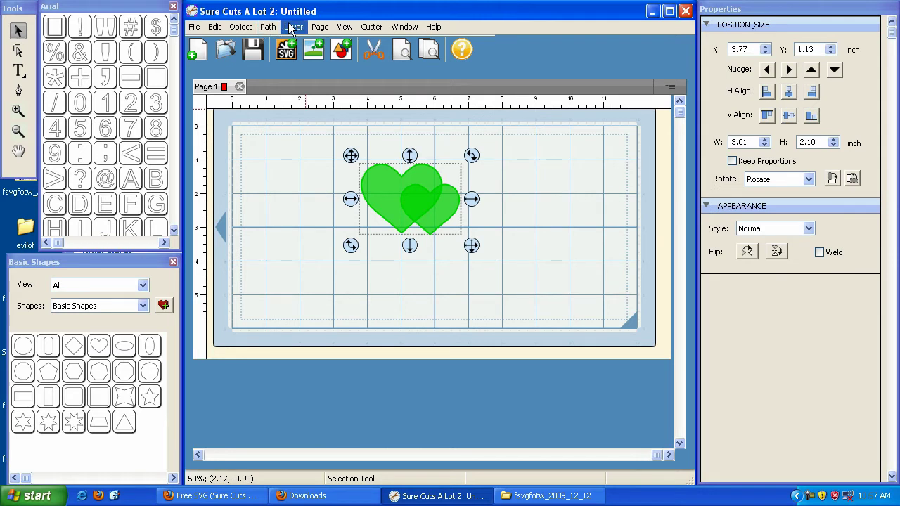
Apply Back Minus Front to the two hearts, then undo it
{"action": "left_click", "coordinate": [267, 27]}
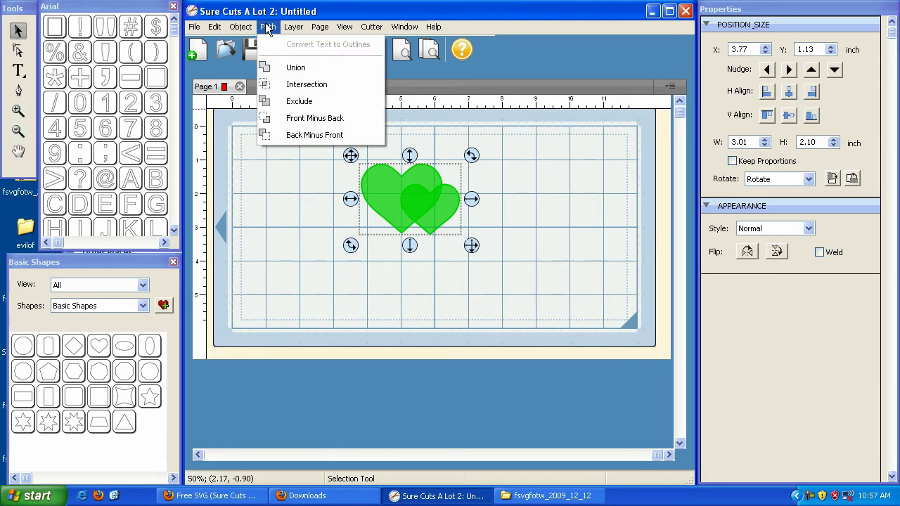
{"action": "left_click", "coordinate": [308, 135]}
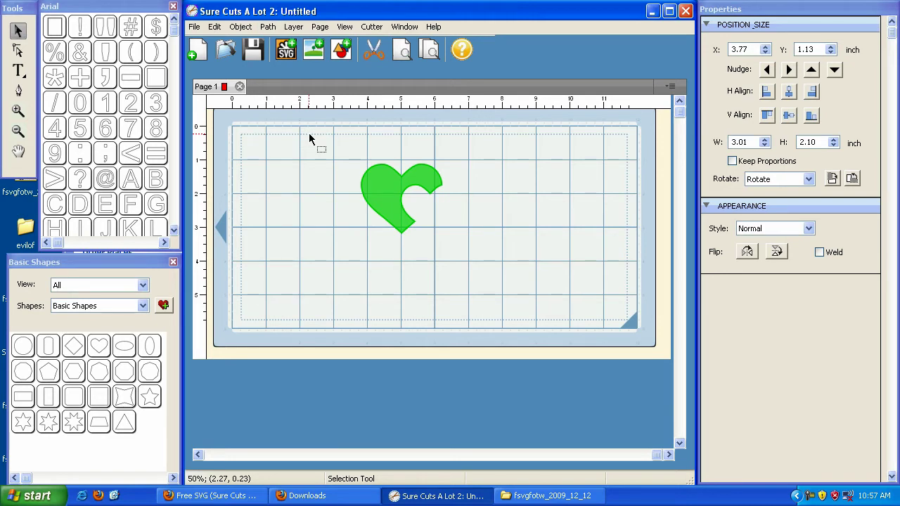
{"action": "key", "text": "ctrl+z"}
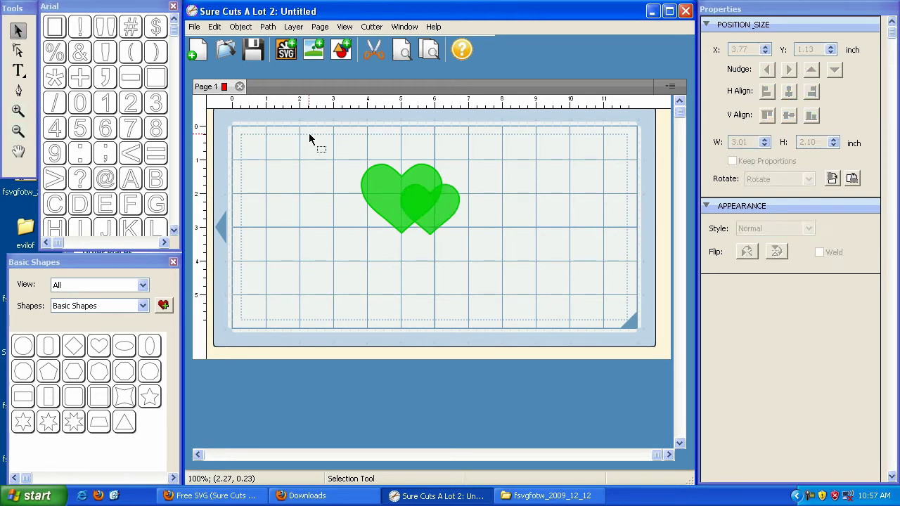
Send the front heart to the back via Object > Arrange
{"action": "left_click", "coordinate": [447, 208]}
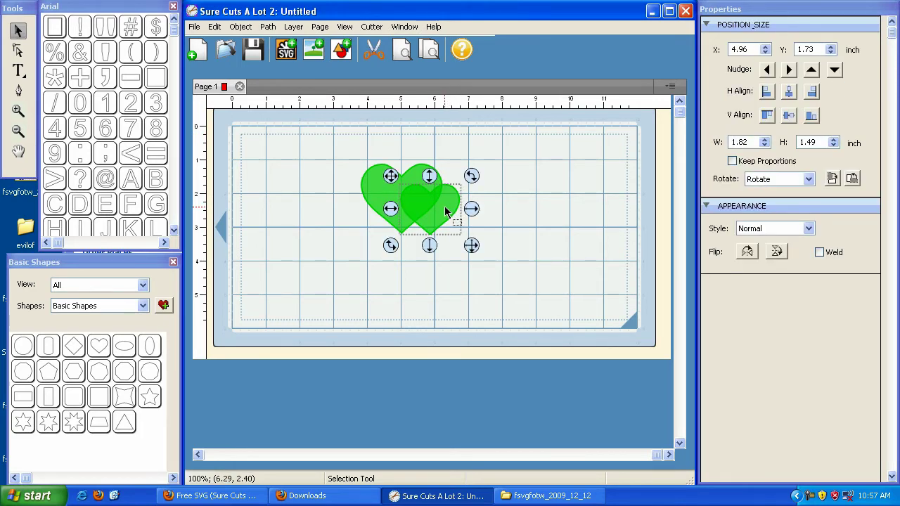
{"action": "left_click", "coordinate": [267, 27]}
{"action": "mouse_move", "coordinate": [248, 31]}
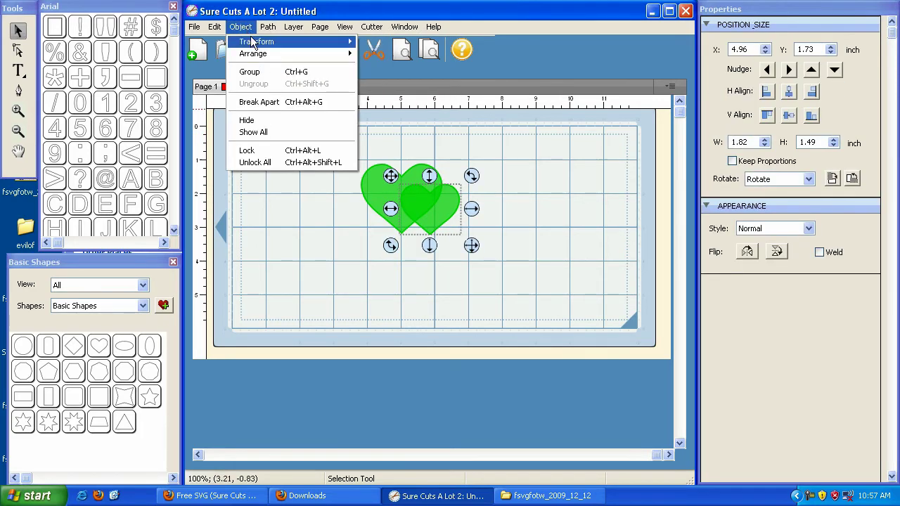
{"action": "mouse_move", "coordinate": [262, 55]}
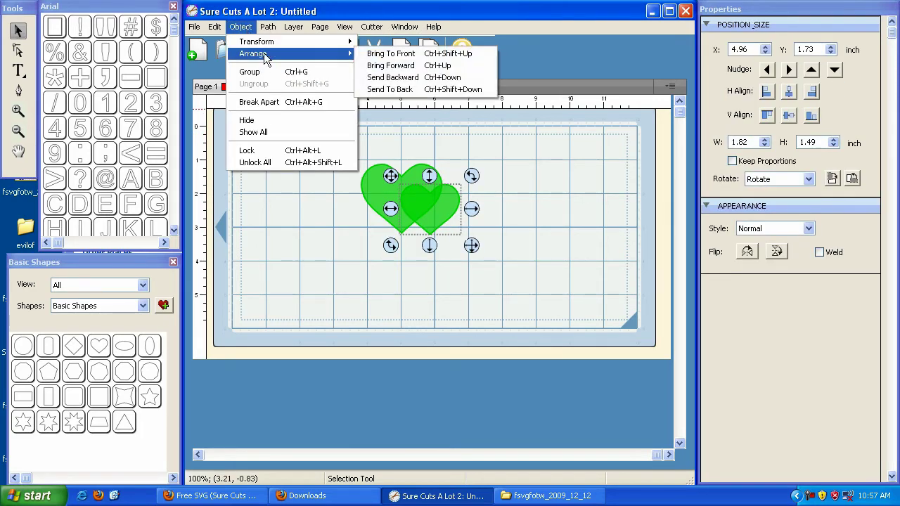
{"action": "left_click", "coordinate": [388, 90]}
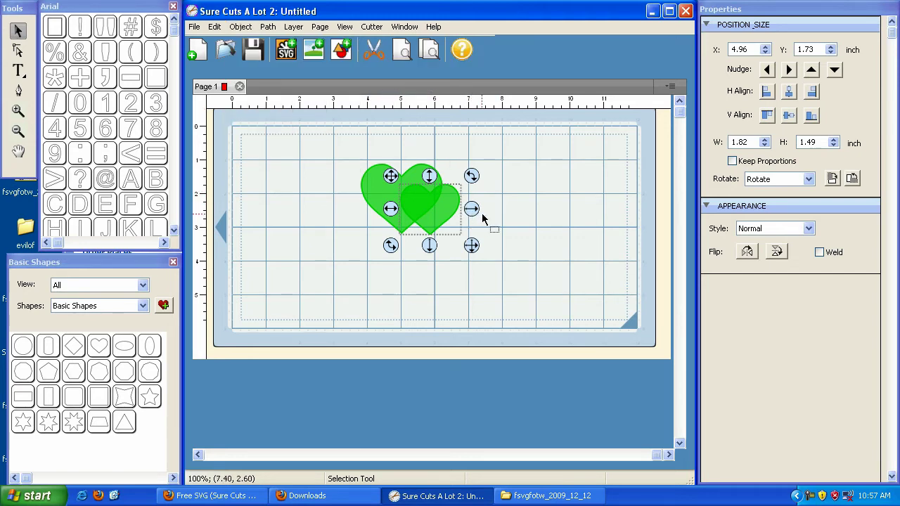
Select both hearts, apply Back Minus Front for a crescent, then undo and select the left heart
{"action": "left_click_drag", "start_coordinate": [504, 251], "coordinate": [345, 151]}
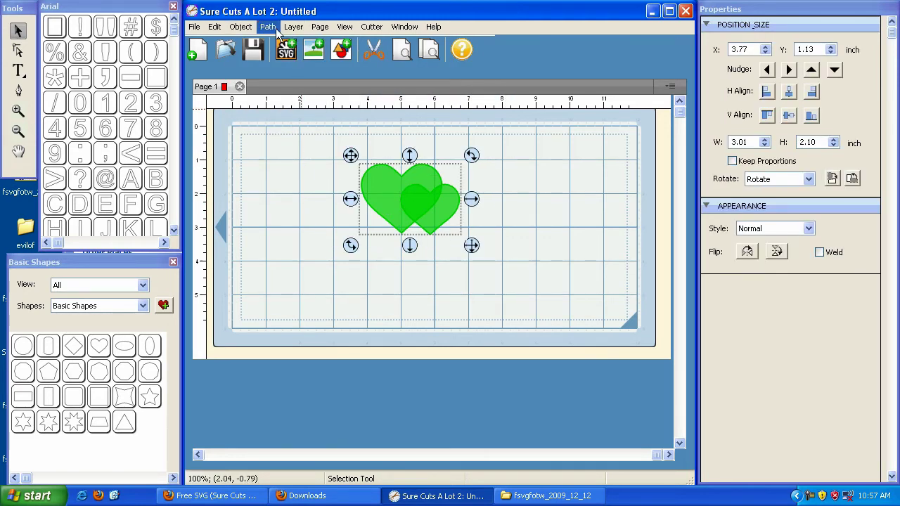
{"action": "left_click", "coordinate": [268, 27]}
{"action": "left_click", "coordinate": [304, 135]}
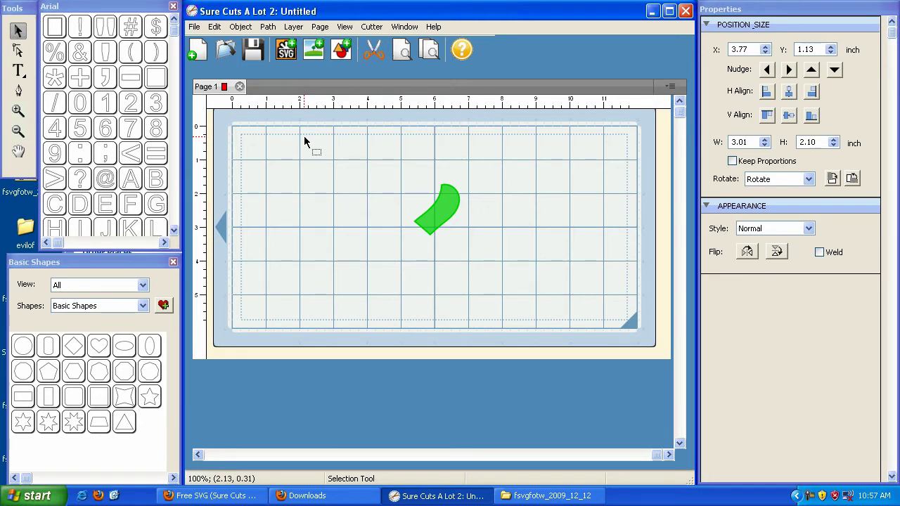
{"action": "key", "text": "ctrl+z"}
{"action": "left_click", "coordinate": [402, 202]}
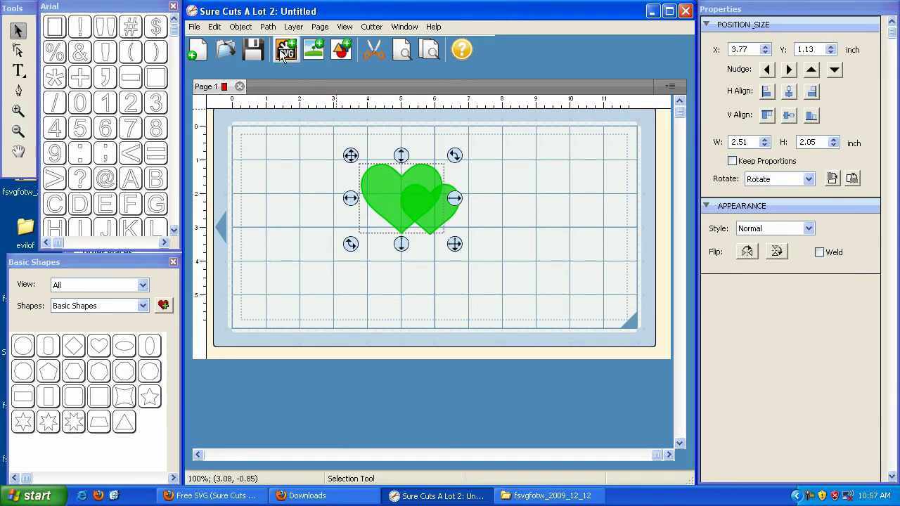
Send the left heart to the back
{"action": "left_click", "coordinate": [240, 27]}
{"action": "mouse_move", "coordinate": [257, 55]}
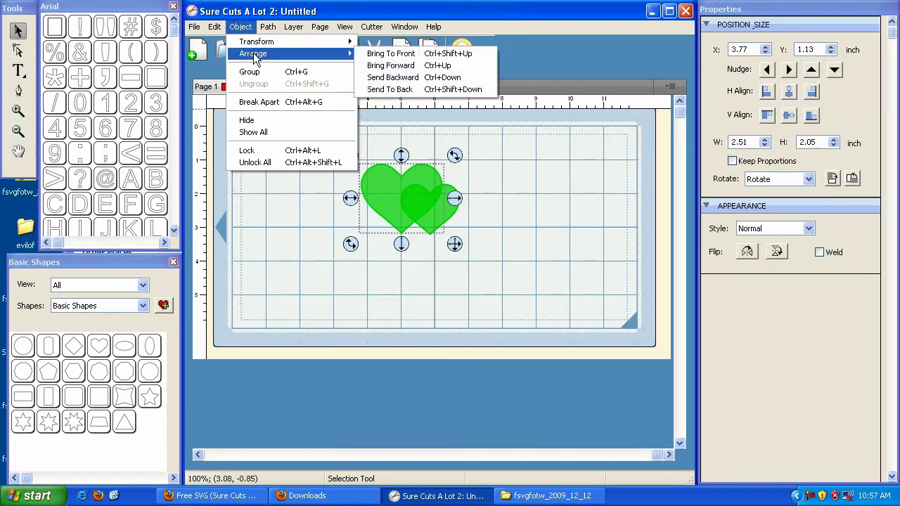
{"action": "left_click", "coordinate": [408, 89]}
Select both hearts and apply Path > Exclude to leave a heart-shaped hole
{"action": "left_click_drag", "start_coordinate": [499, 271], "coordinate": [323, 140]}
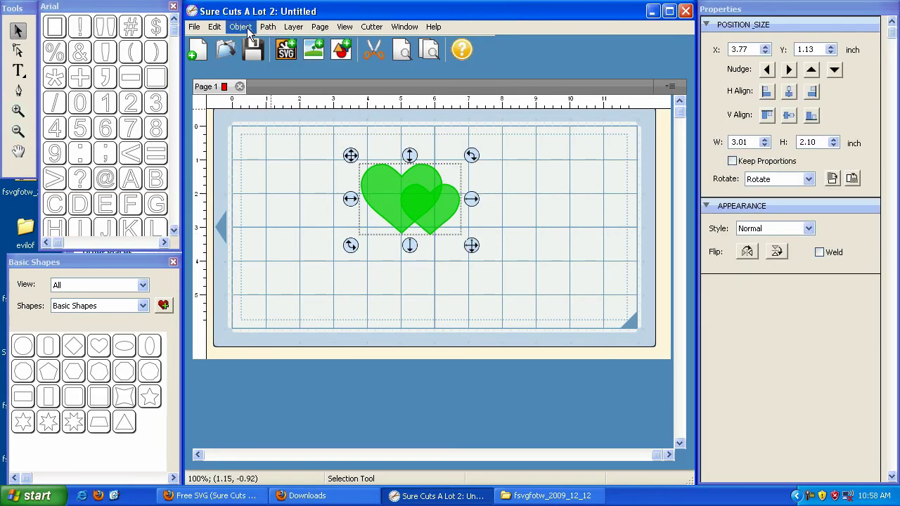
{"action": "left_click", "coordinate": [268, 27]}
{"action": "left_click", "coordinate": [298, 101]}
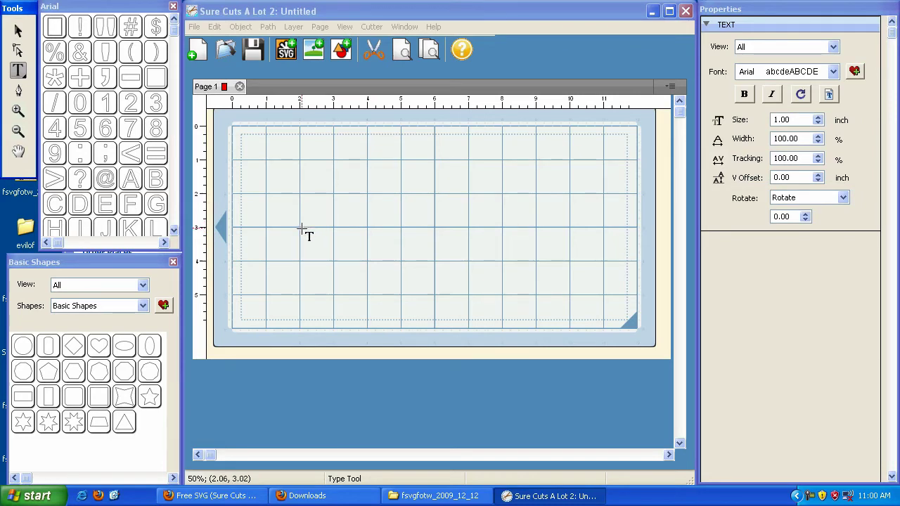
Type 'TEST' on the mat, then enlarge it and move it to fill the mat
{"action": "left_click", "coordinate": [298, 232]}
{"action": "type", "text": "TEST"}
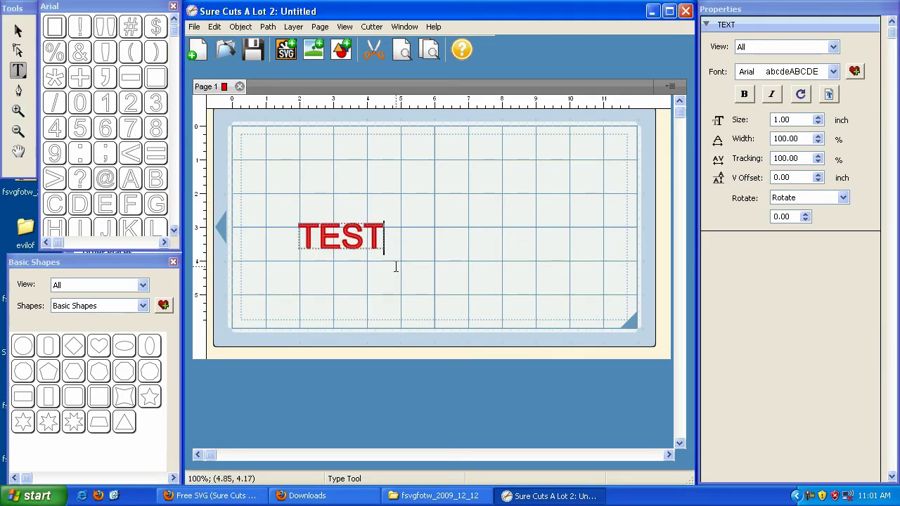
{"action": "left_click", "coordinate": [18, 32]}
{"action": "left_click_drag", "start_coordinate": [394, 257], "coordinate": [635, 319]}
{"action": "left_click_drag", "start_coordinate": [290, 216], "coordinate": [270, 167]}
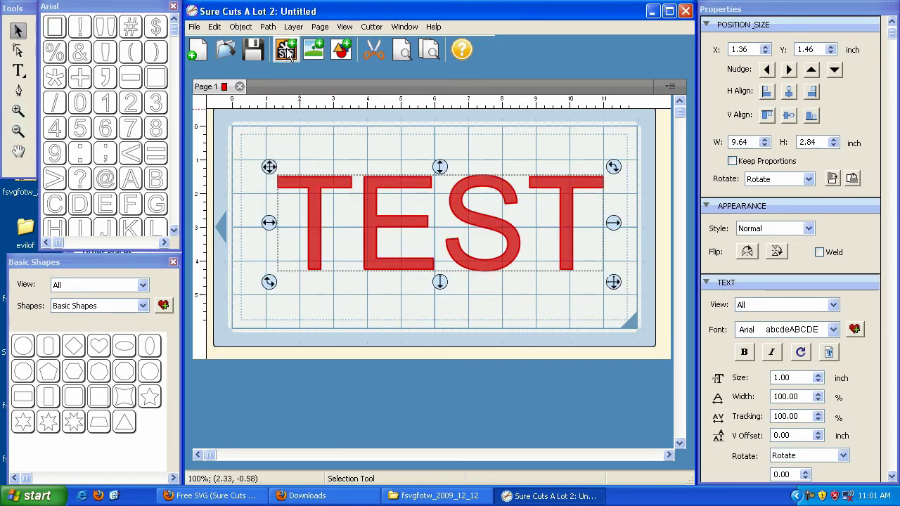
Convert the TEST text to outlines and ungroup it into separate letters
{"action": "left_click", "coordinate": [267, 27]}
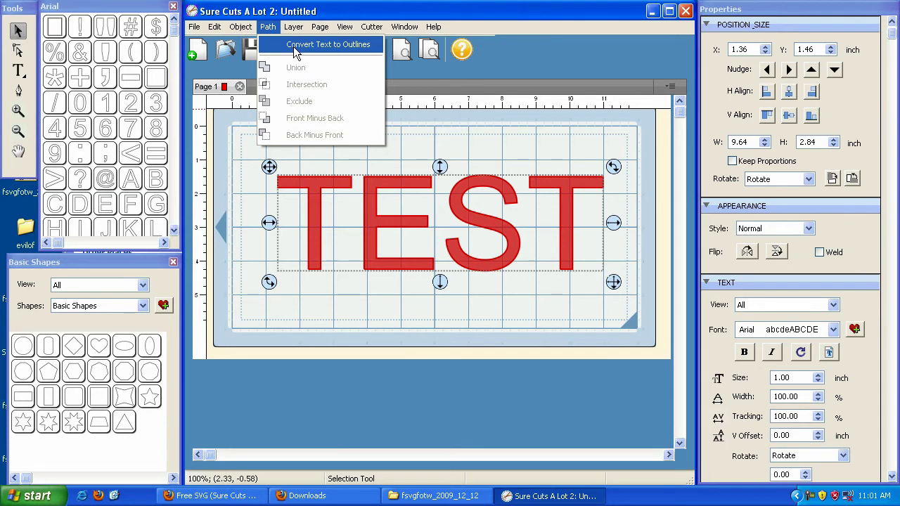
{"action": "left_click", "coordinate": [294, 48]}
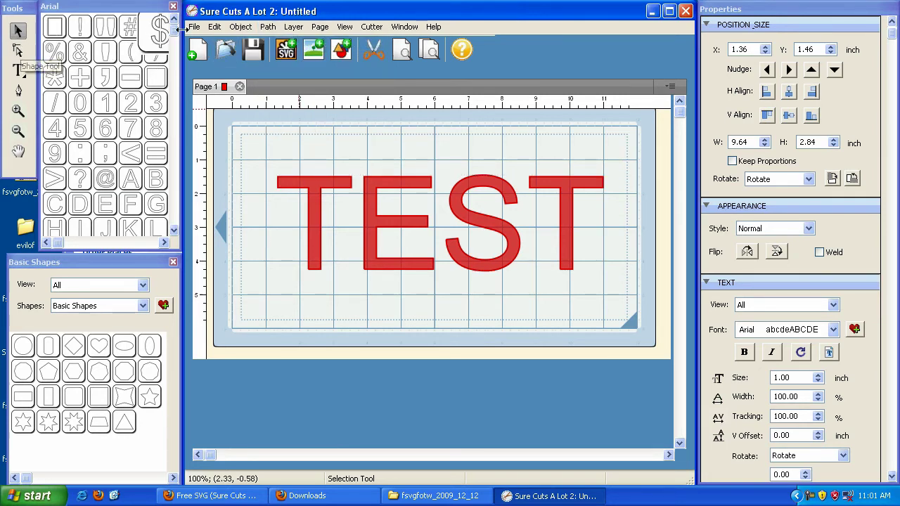
{"action": "left_click_drag", "start_coordinate": [257, 146], "coordinate": [636, 318]}
{"action": "left_click", "coordinate": [240, 27]}
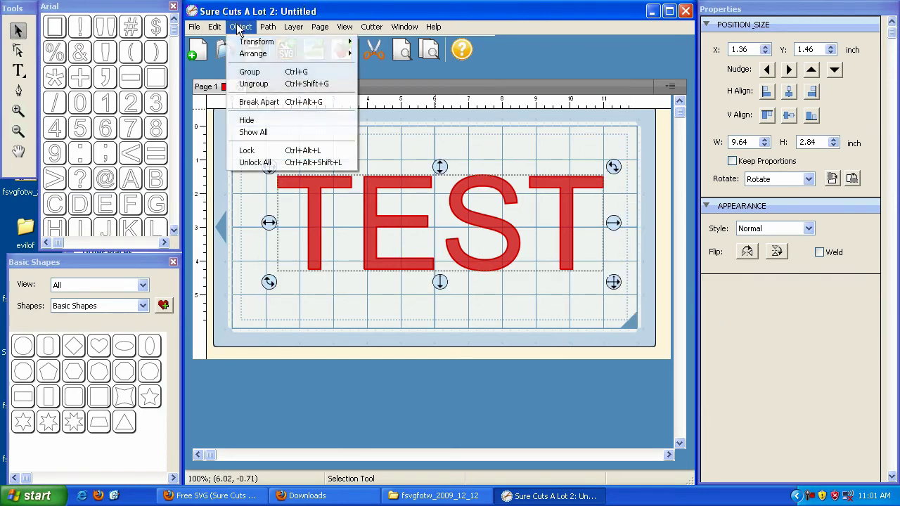
{"action": "left_click", "coordinate": [259, 85]}
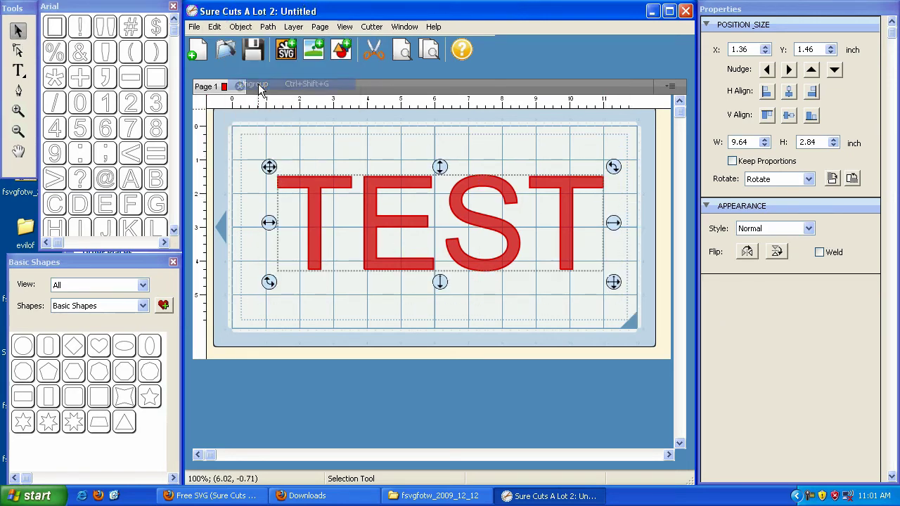
With the Shape tool, inspect the nodes of each letter T, E, S, T
{"action": "left_click", "coordinate": [18, 52]}
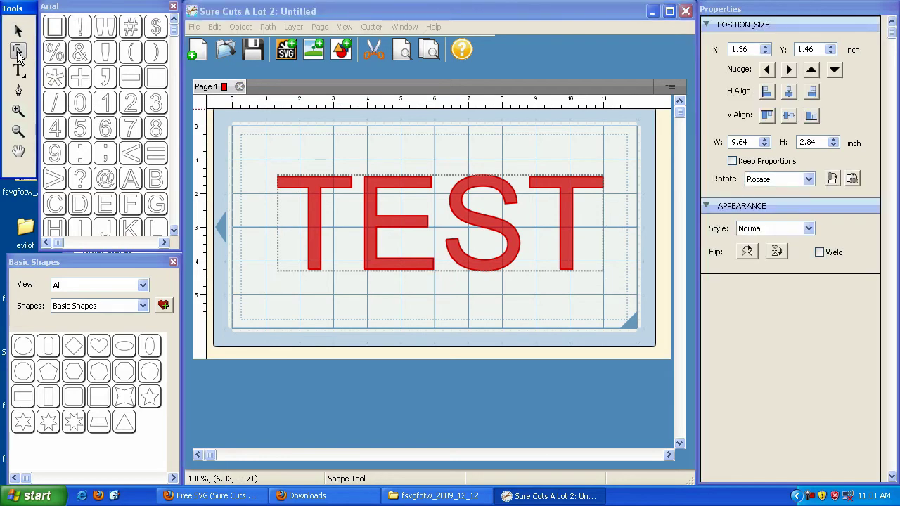
{"action": "left_click", "coordinate": [314, 200]}
{"action": "left_click", "coordinate": [373, 210]}
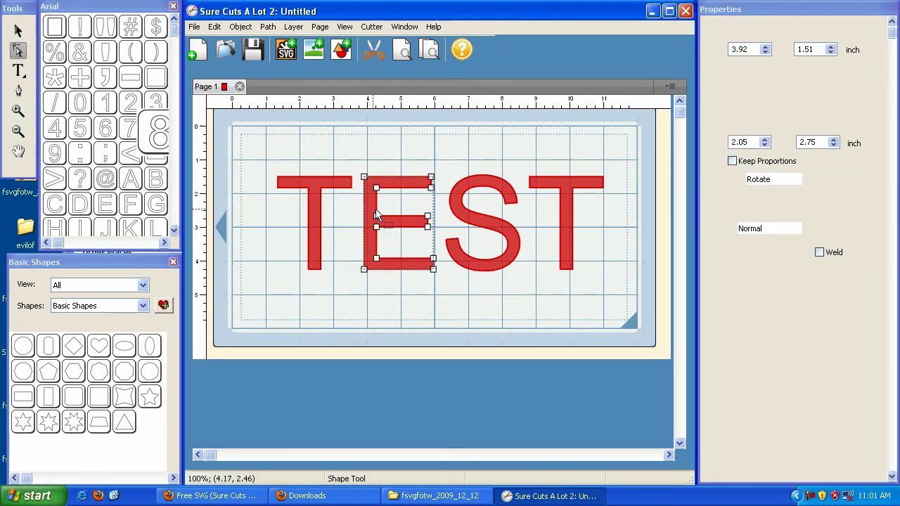
{"action": "left_click", "coordinate": [479, 225]}
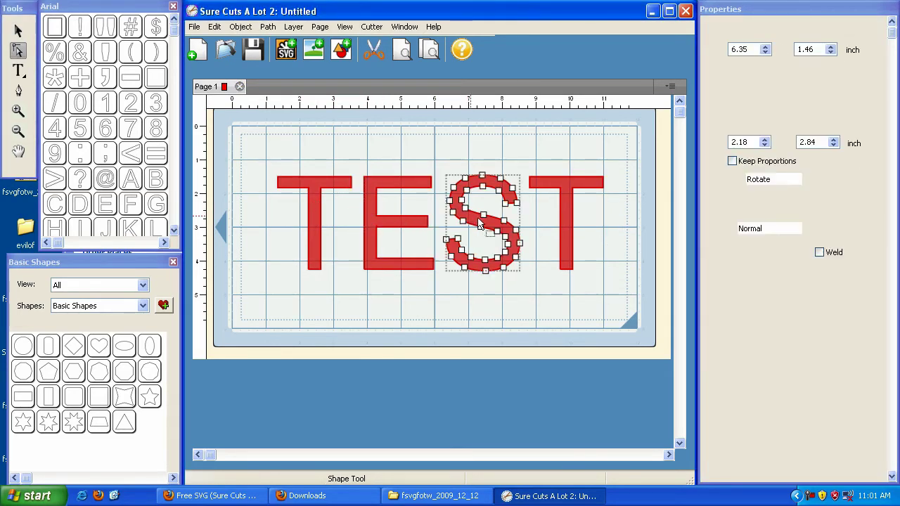
{"action": "left_click", "coordinate": [564, 223]}
{"action": "left_click", "coordinate": [313, 201]}
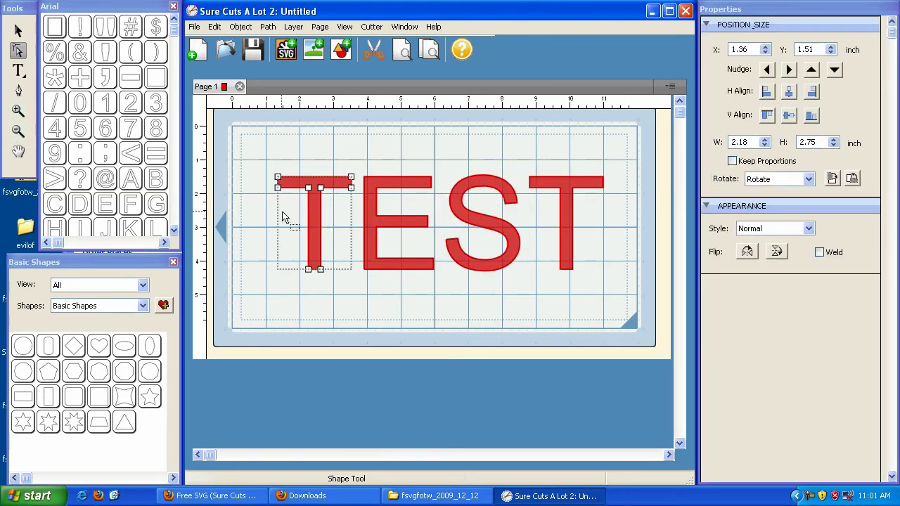
Add three new nodes along both edges of the first T's stem
{"action": "left_click", "coordinate": [19, 90]}
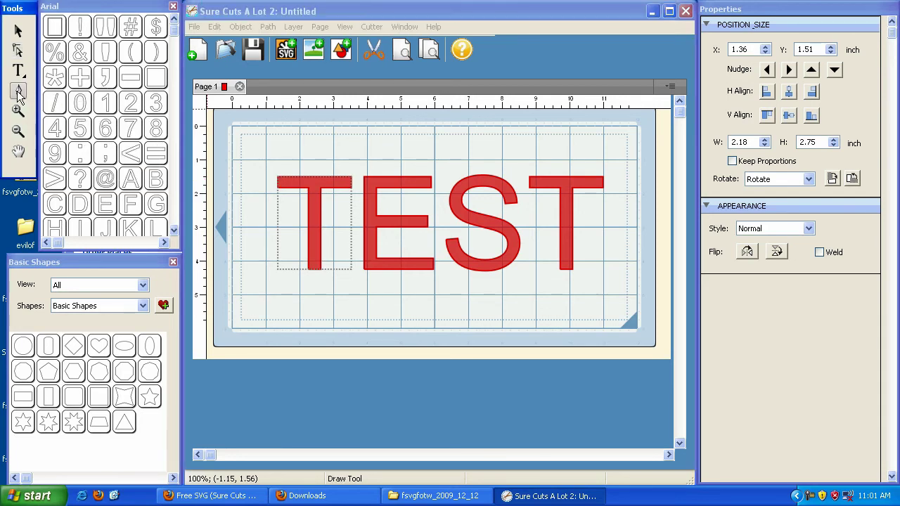
{"action": "left_click", "coordinate": [307, 220]}
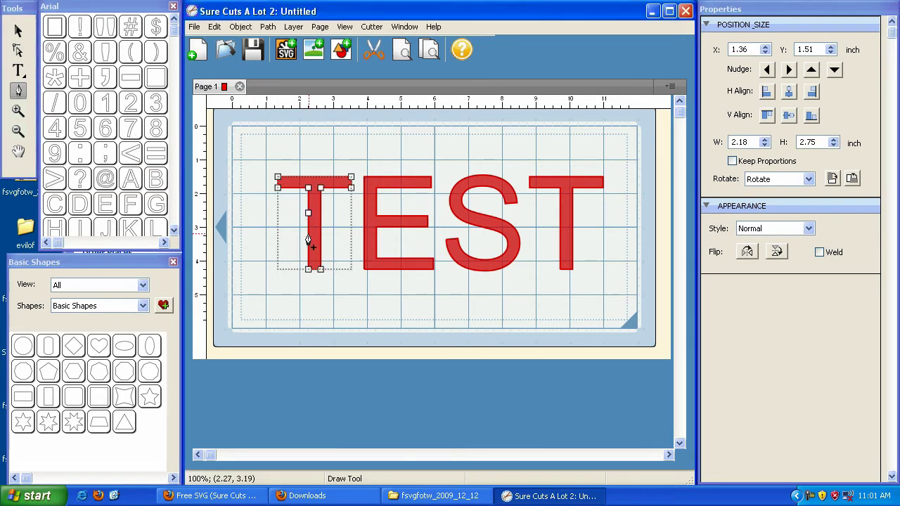
{"action": "left_click", "coordinate": [308, 233]}
{"action": "left_click", "coordinate": [320, 231]}
{"action": "left_click", "coordinate": [321, 212]}
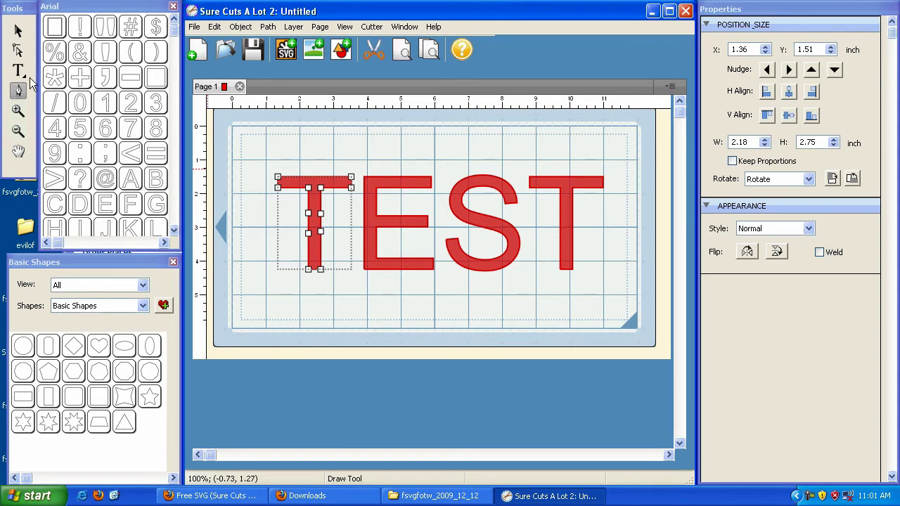
{"action": "left_click", "coordinate": [18, 55]}
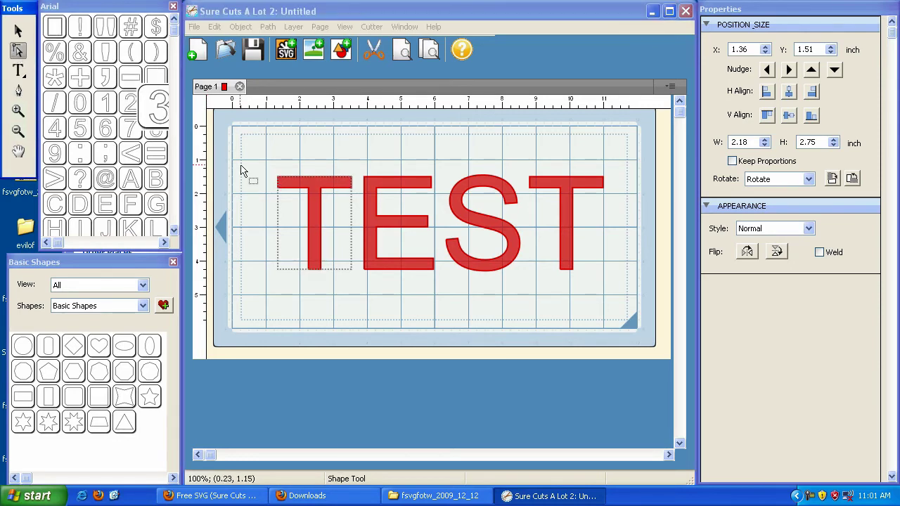
Drag the first T's stem node outward so the stem bulges
{"action": "left_click", "coordinate": [309, 213]}
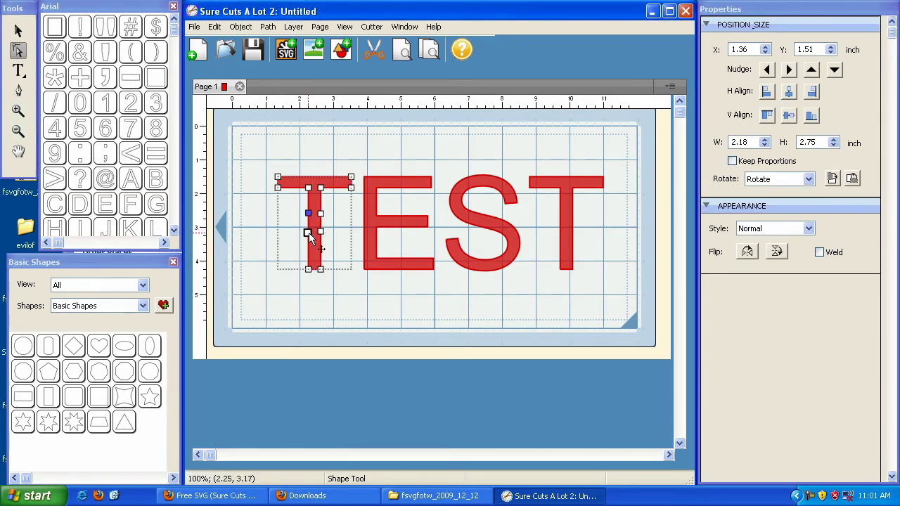
{"action": "left_click_drag", "start_coordinate": [308, 232], "coordinate": [327, 232]}
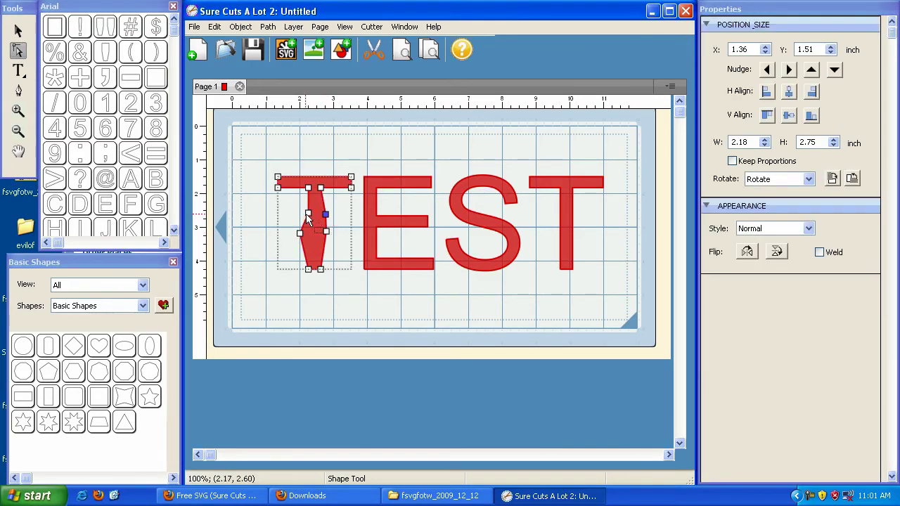
{"action": "left_click", "coordinate": [308, 212]}
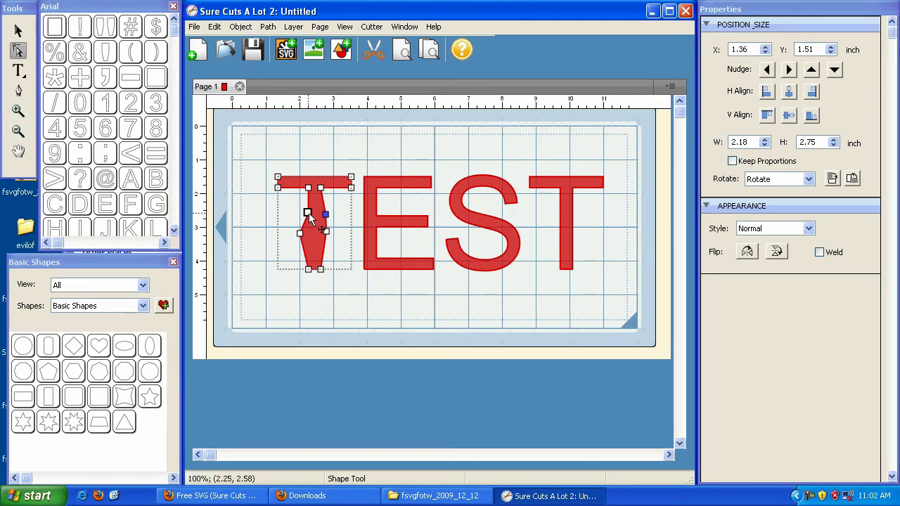